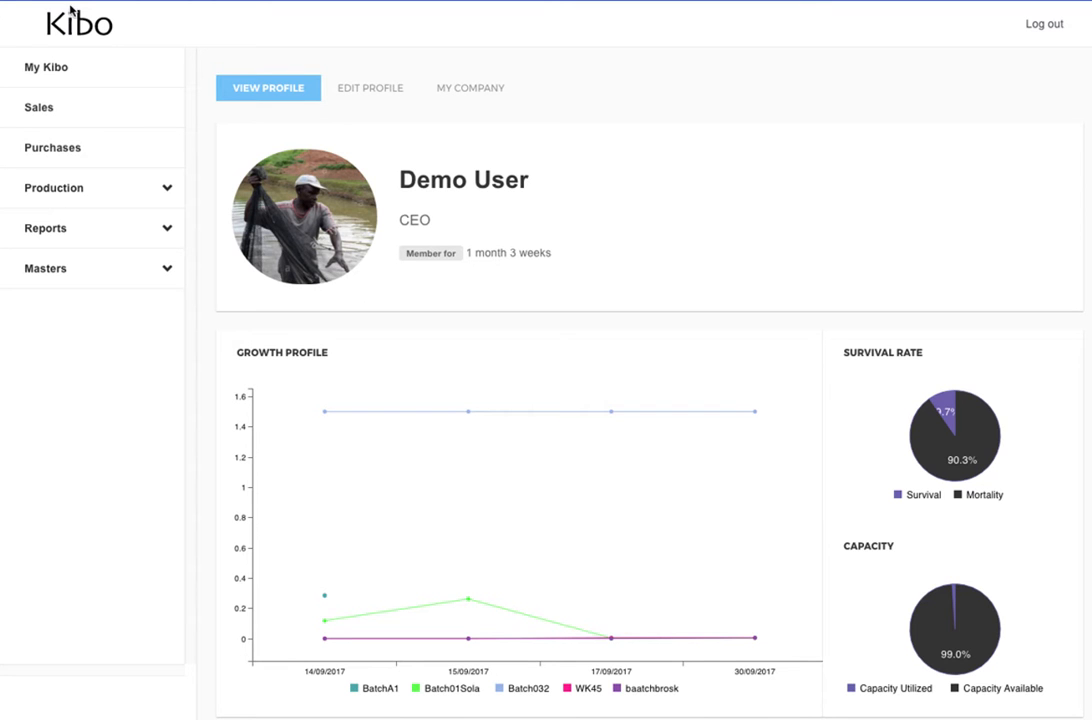
# - Open the purchases list and start a new purchase record
pyautogui.click(71, 155)
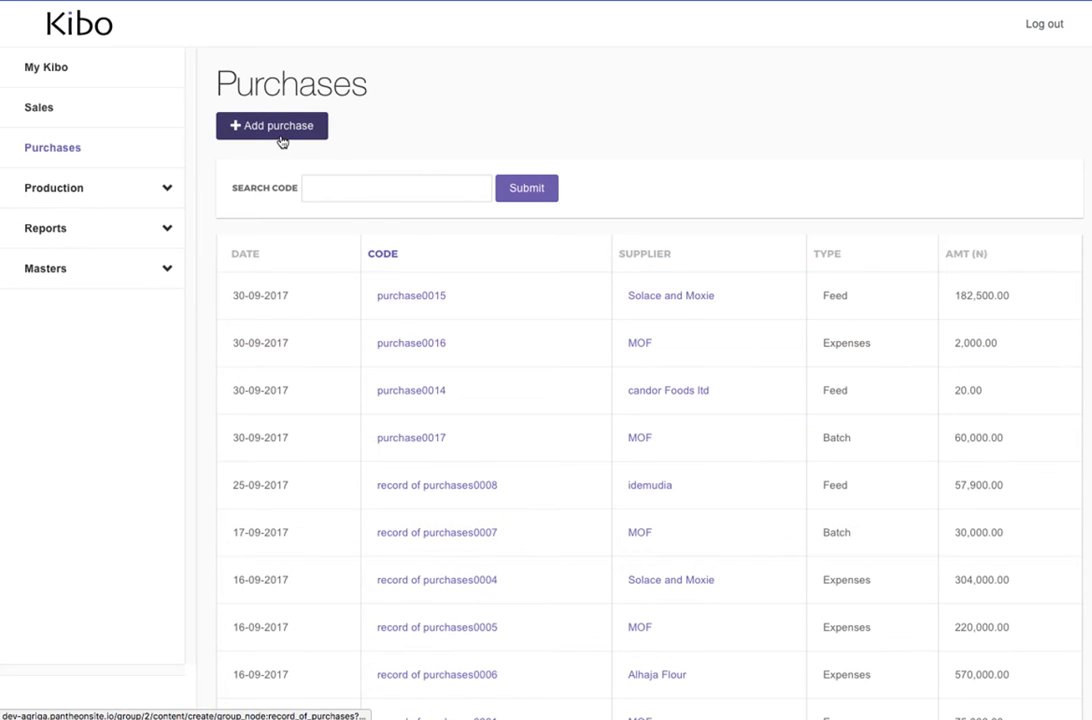
pyautogui.click(281, 140)
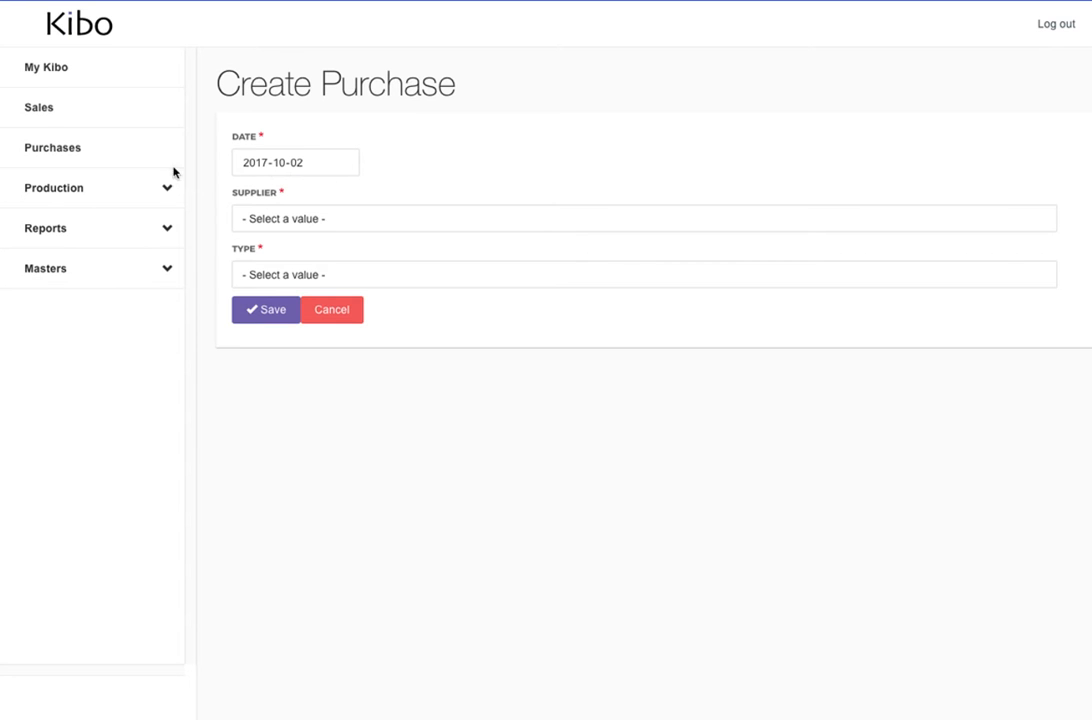
pyautogui.click(342, 164)
pyautogui.click(342, 164)
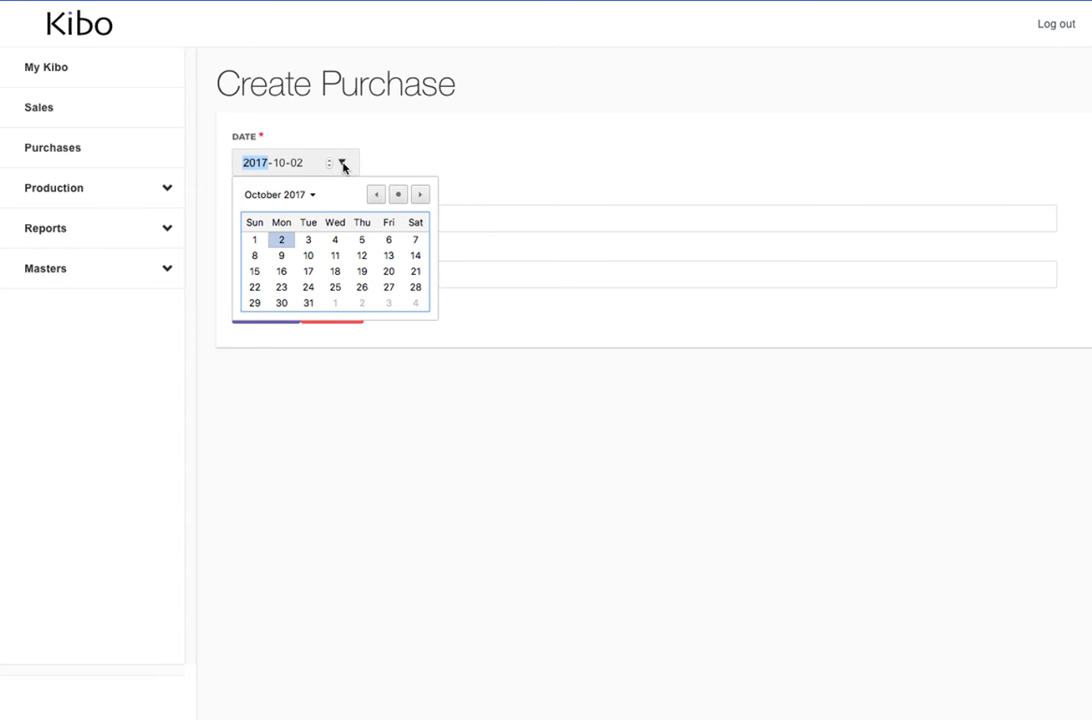
pyautogui.click(342, 164)
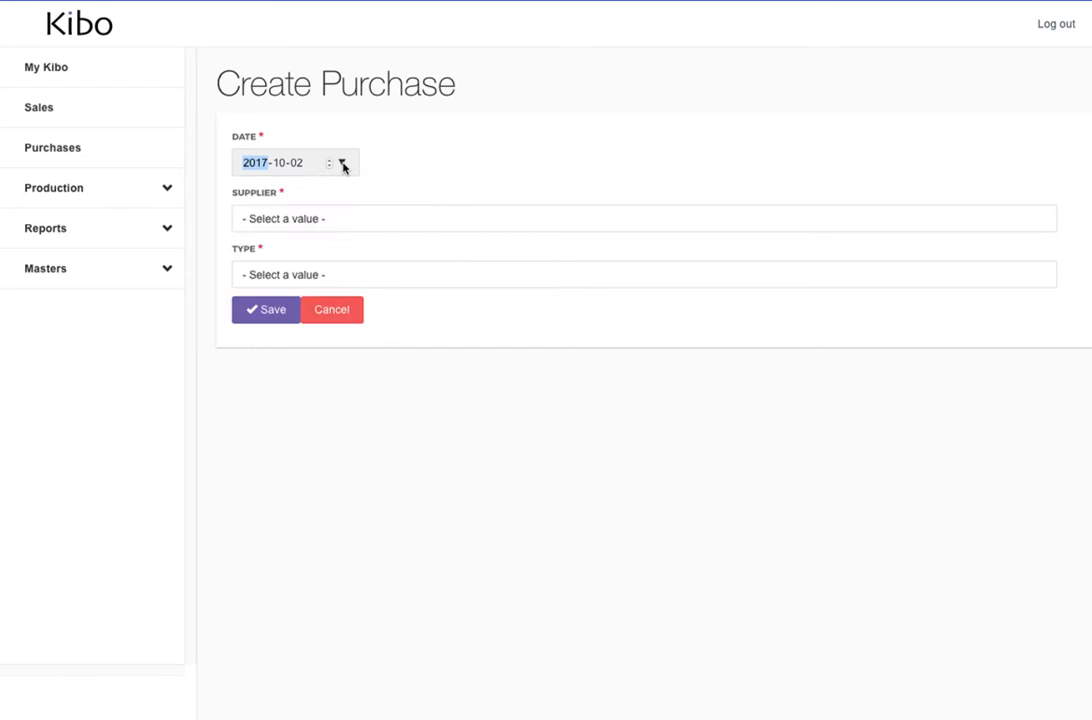
pyautogui.click(342, 164)
pyautogui.click(469, 230)
pyautogui.click(474, 221)
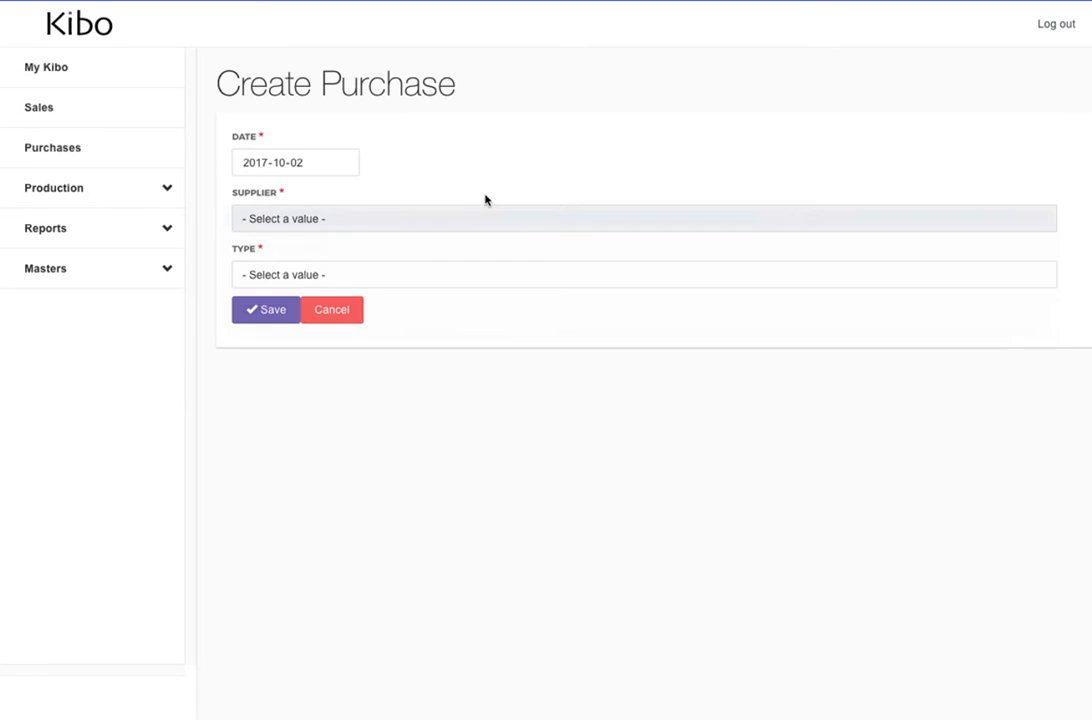
# - Set the new purchase's supplier to mn and its type to Feed
pyautogui.click(354, 217)
pyautogui.click(355, 294)
pyautogui.click(317, 274)
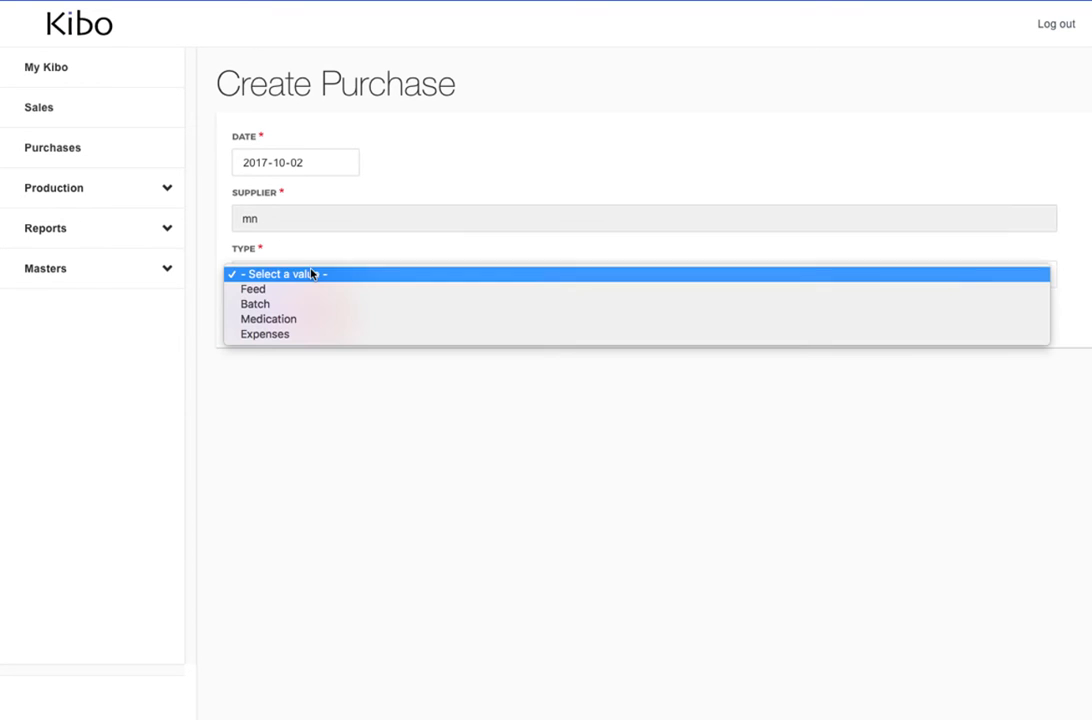
pyautogui.click(255, 289)
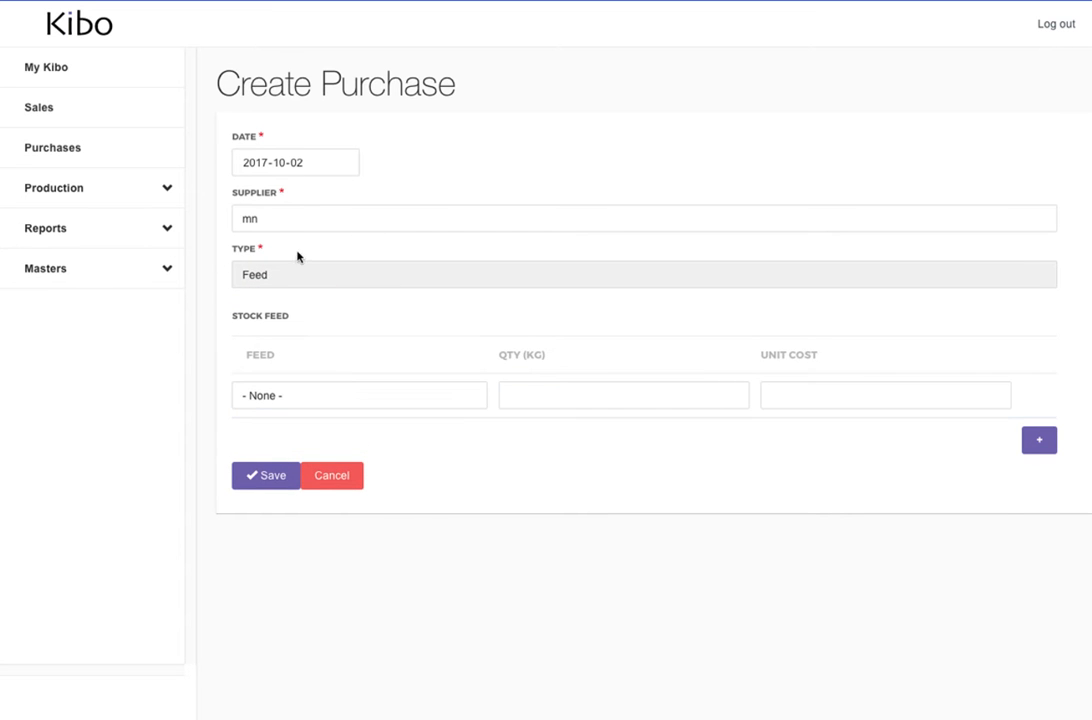
# - Fill the first stock feed row with Coppens (2.0), quantity 200 kg and unit cost 300
pyautogui.click(330, 396)
pyautogui.click(339, 560)
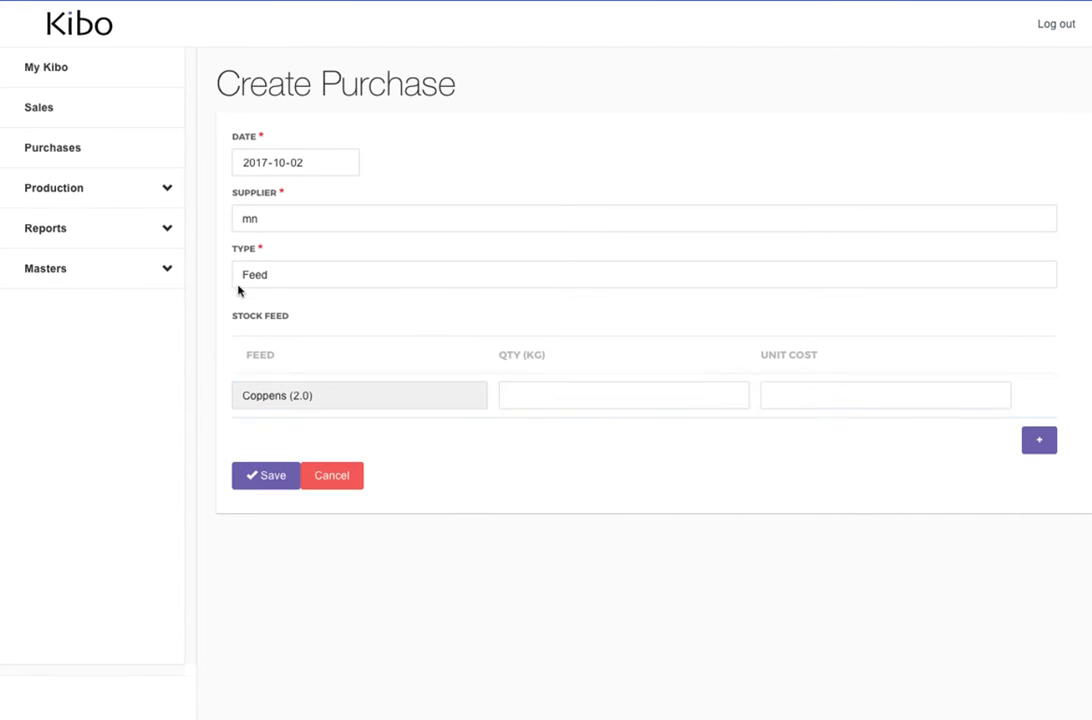
pyautogui.click(587, 400)
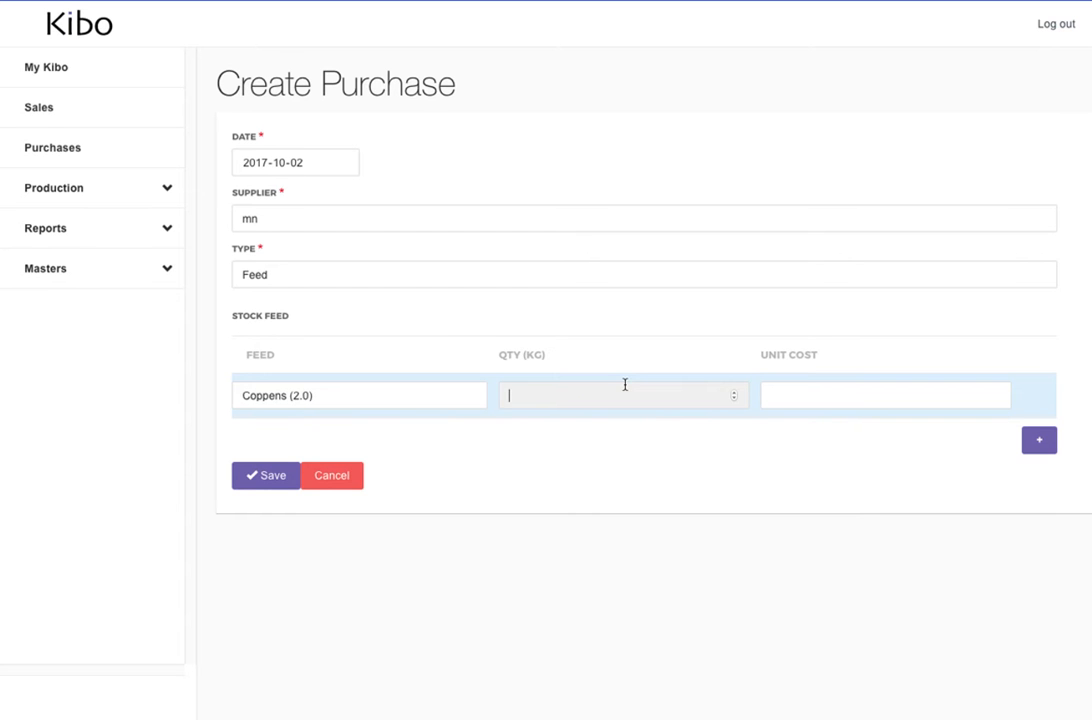
pyautogui.write('200')
pyautogui.click(836, 392)
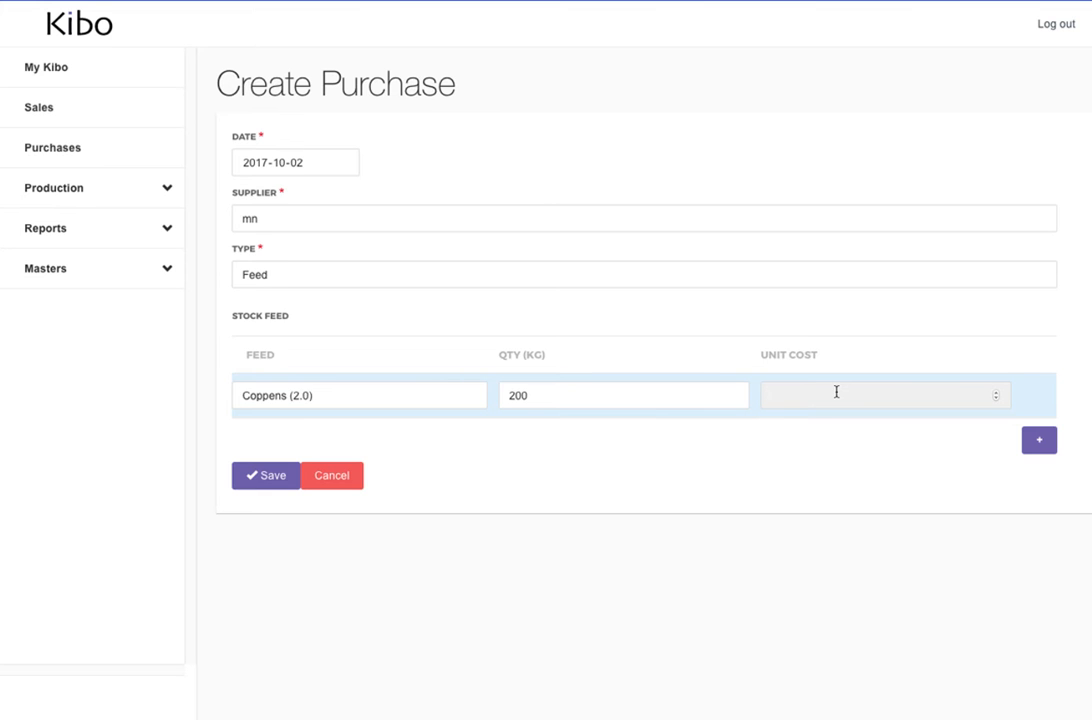
pyautogui.write('300')
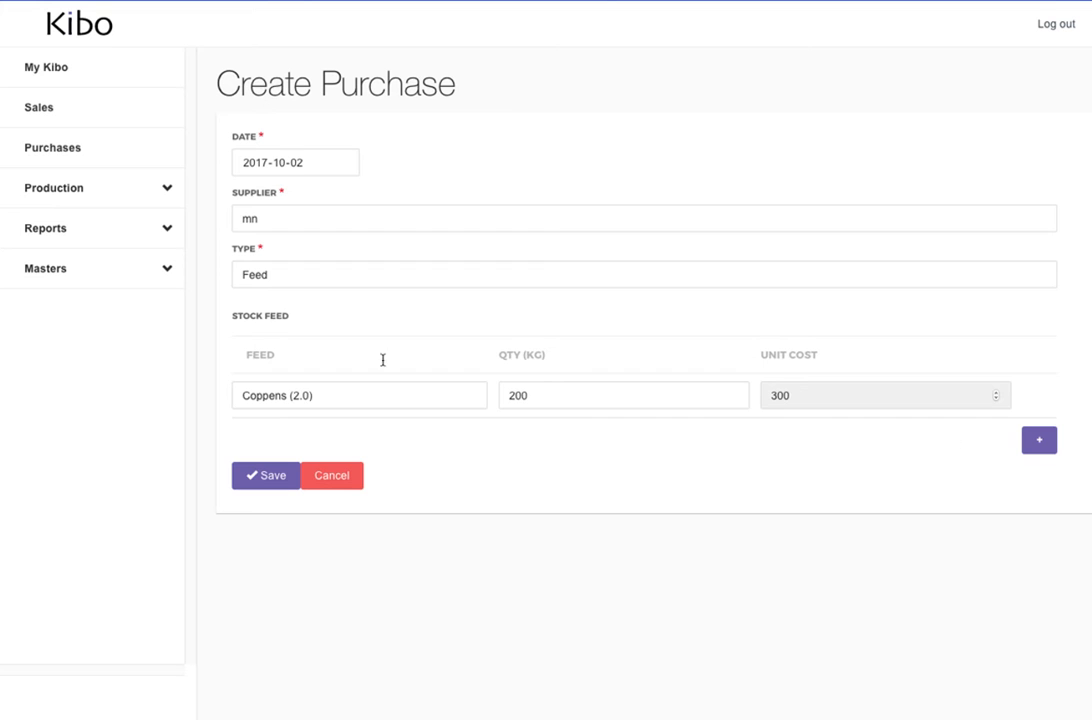
pyautogui.click(921, 482)
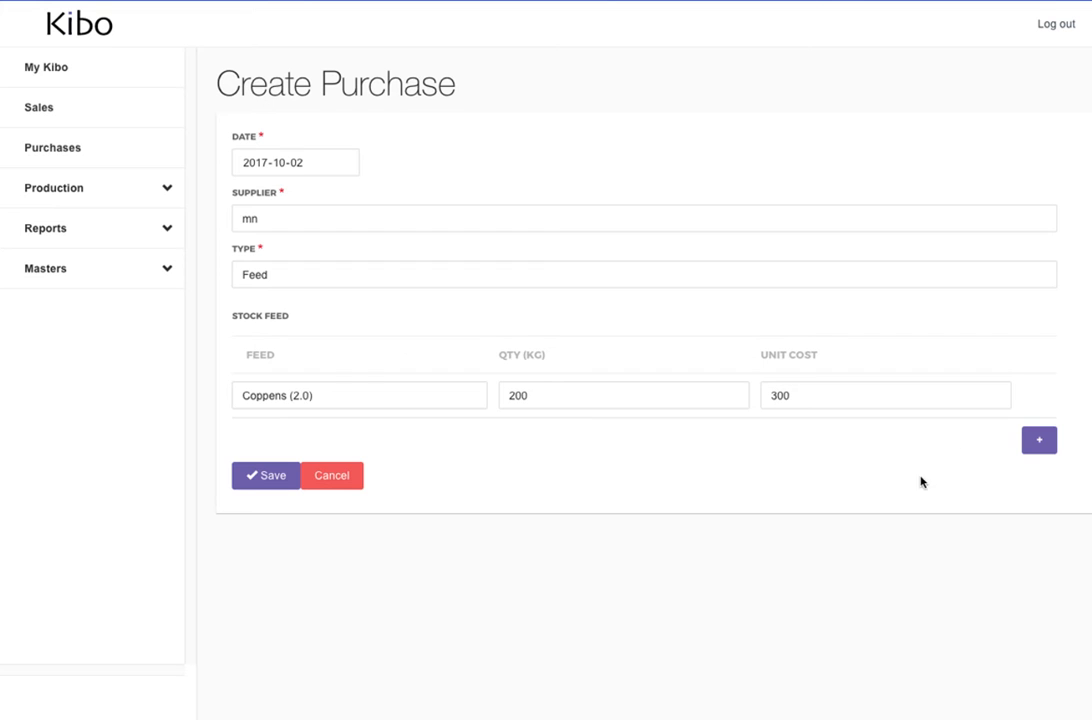
# - Add a second stock feed row for Candor (4.0mm), 200 kg at unit cost 280, and save the purchase
pyautogui.click(1039, 441)
pyautogui.click(390, 444)
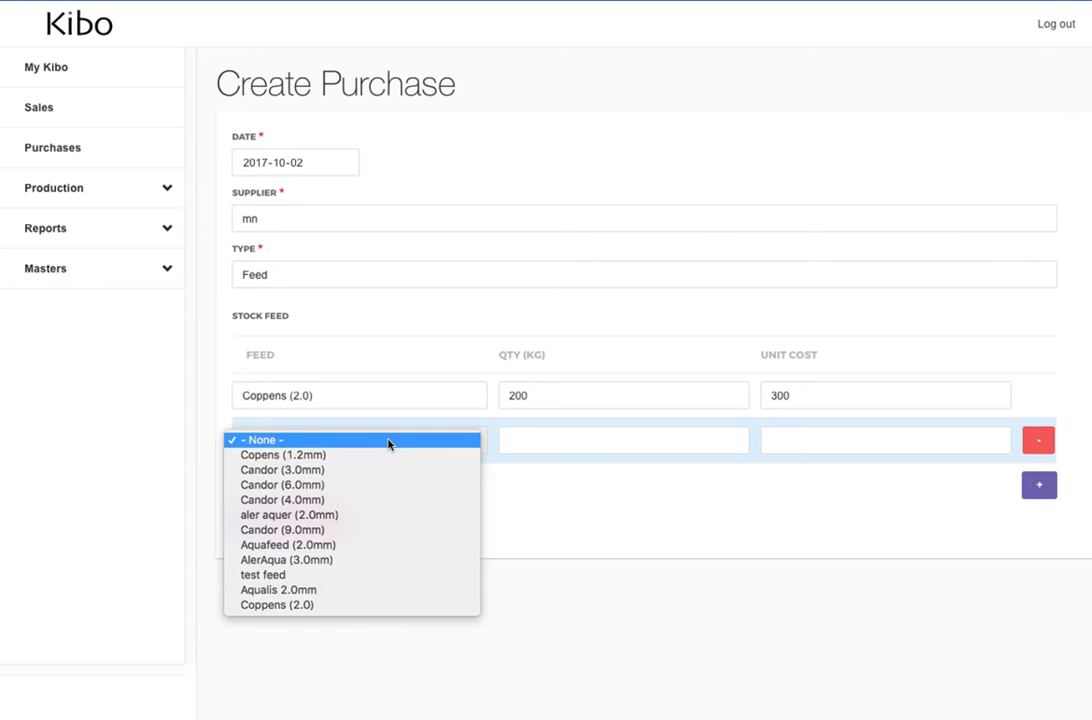
pyautogui.click(349, 503)
pyautogui.click(575, 440)
pyautogui.write('200')
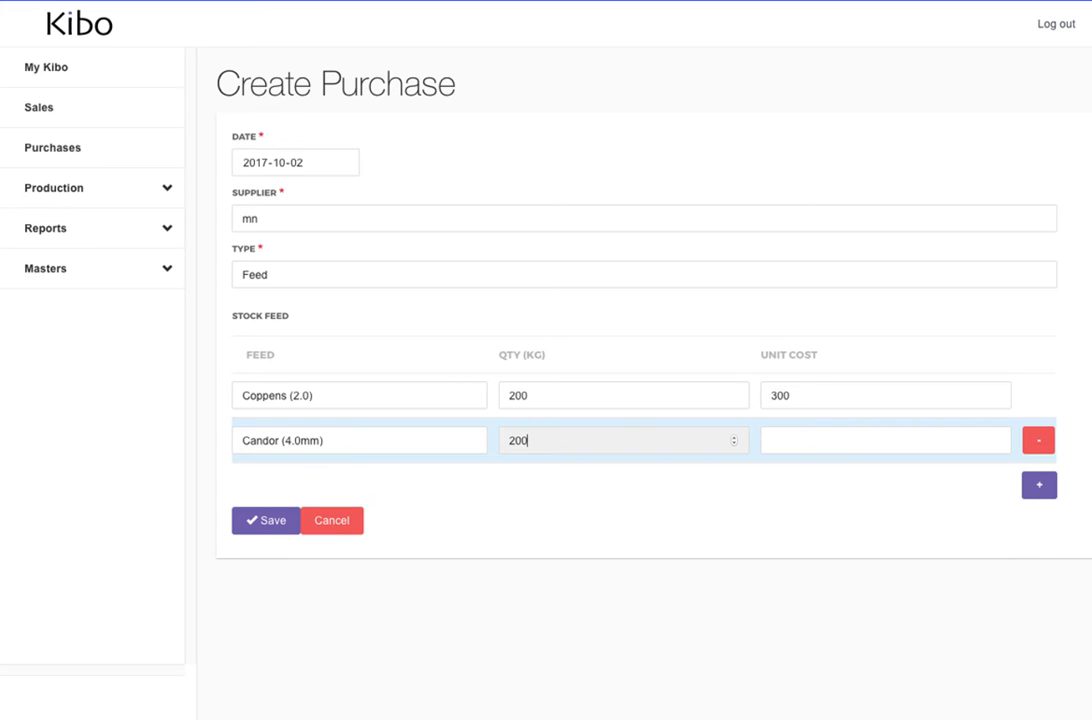
pyautogui.press('Tab')
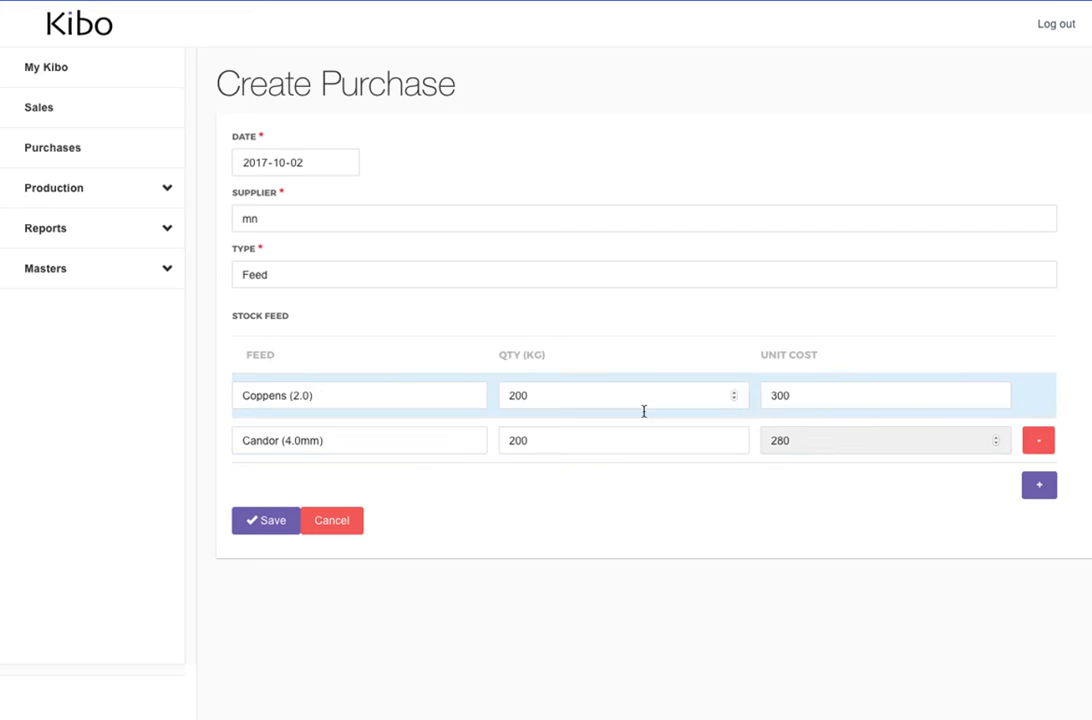
pyautogui.click(853, 531)
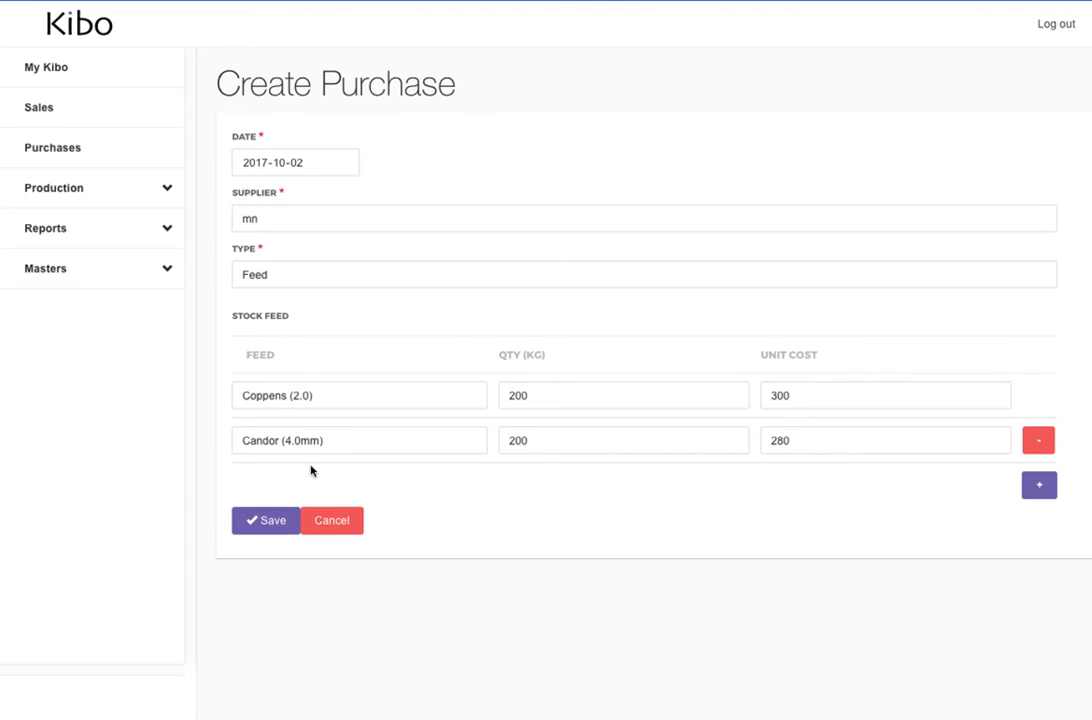
pyautogui.click(272, 522)
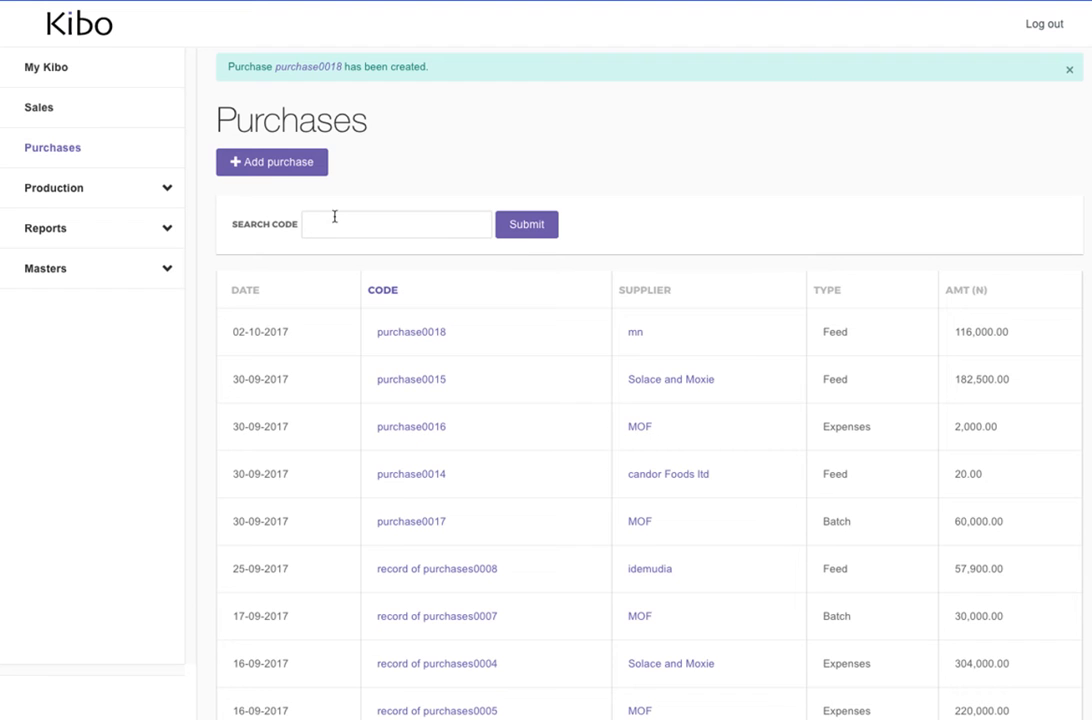
# - Start another purchase with MOF as the supplier and Medication as the type
pyautogui.click(298, 170)
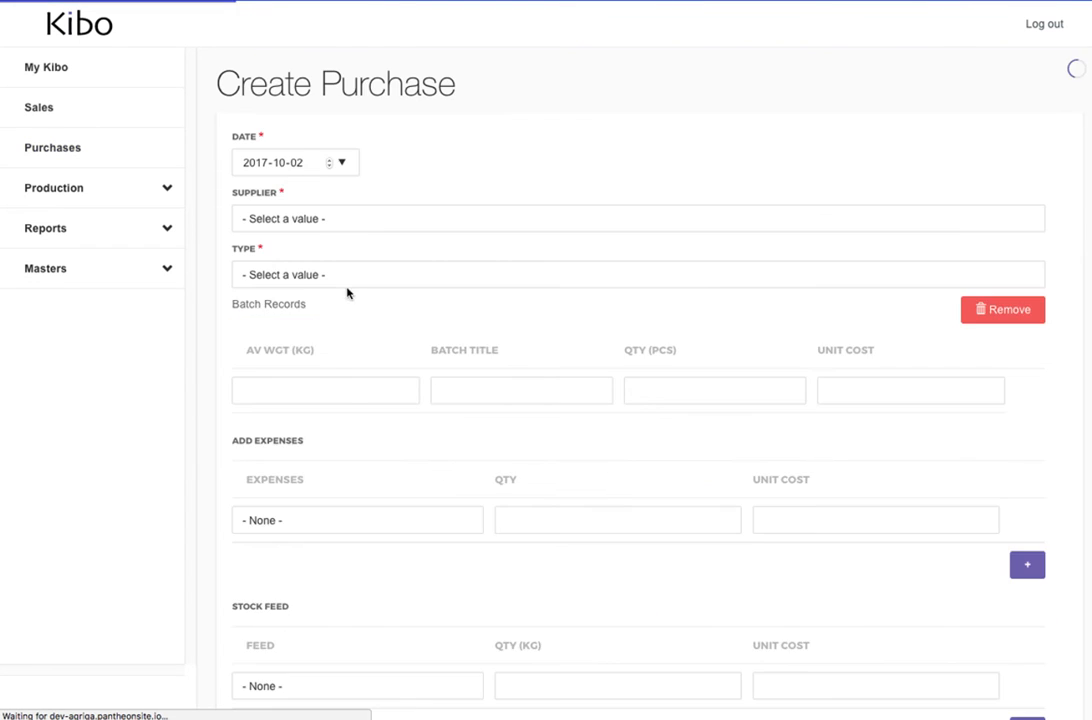
pyautogui.click(303, 227)
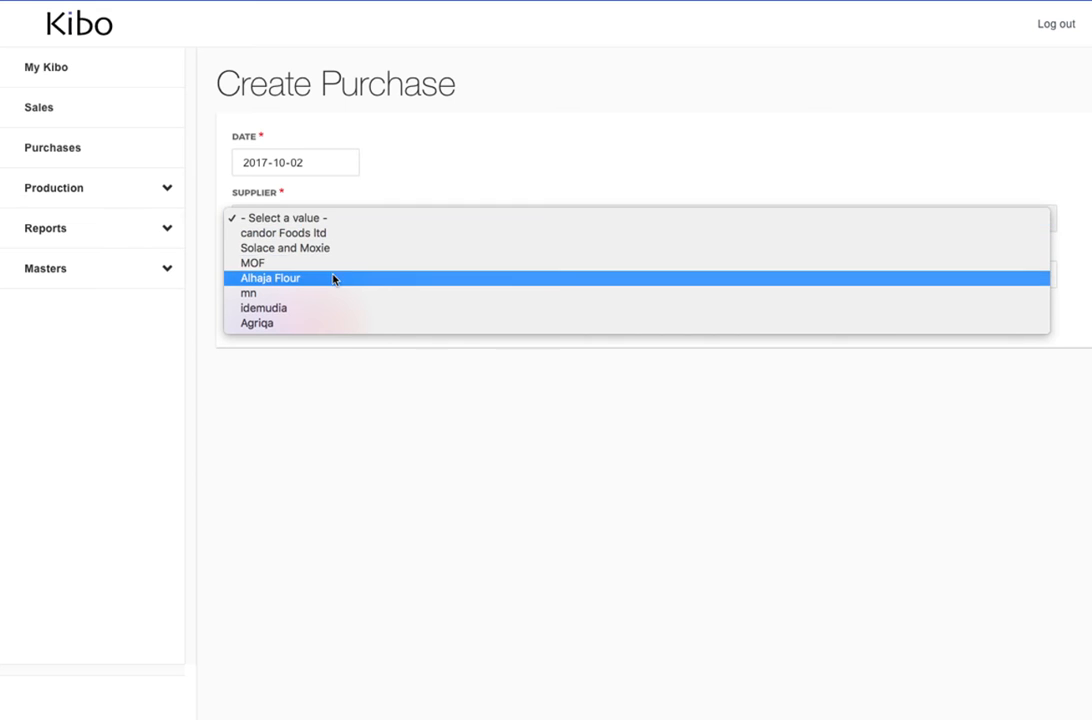
pyautogui.click(331, 268)
pyautogui.click(272, 279)
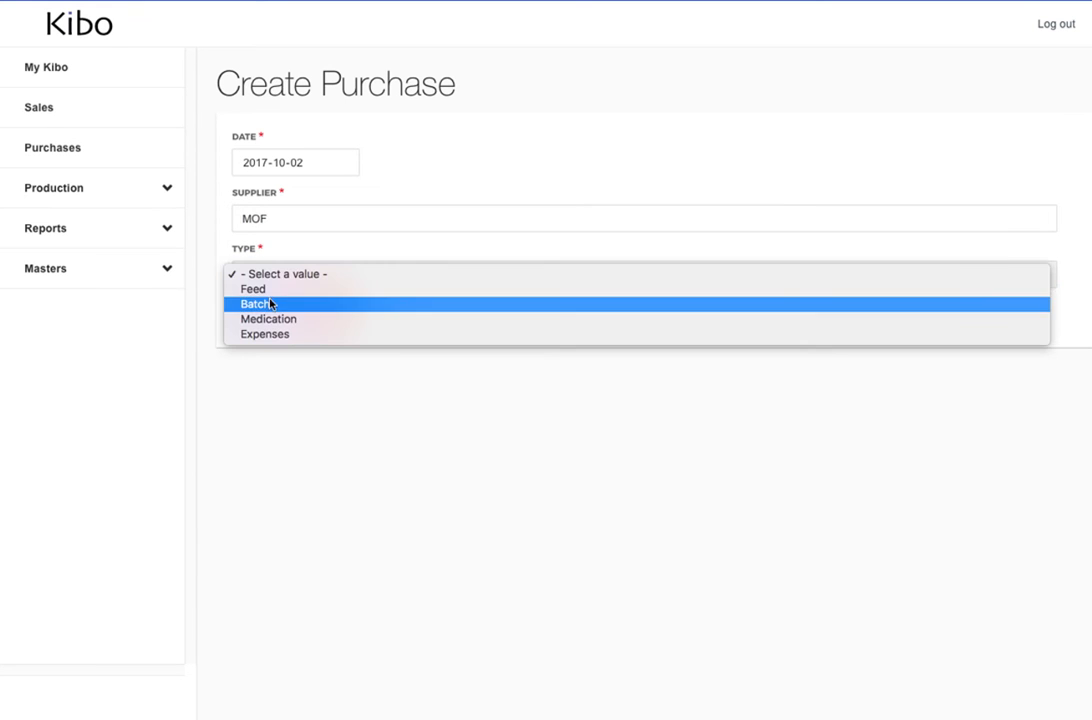
pyautogui.click(276, 319)
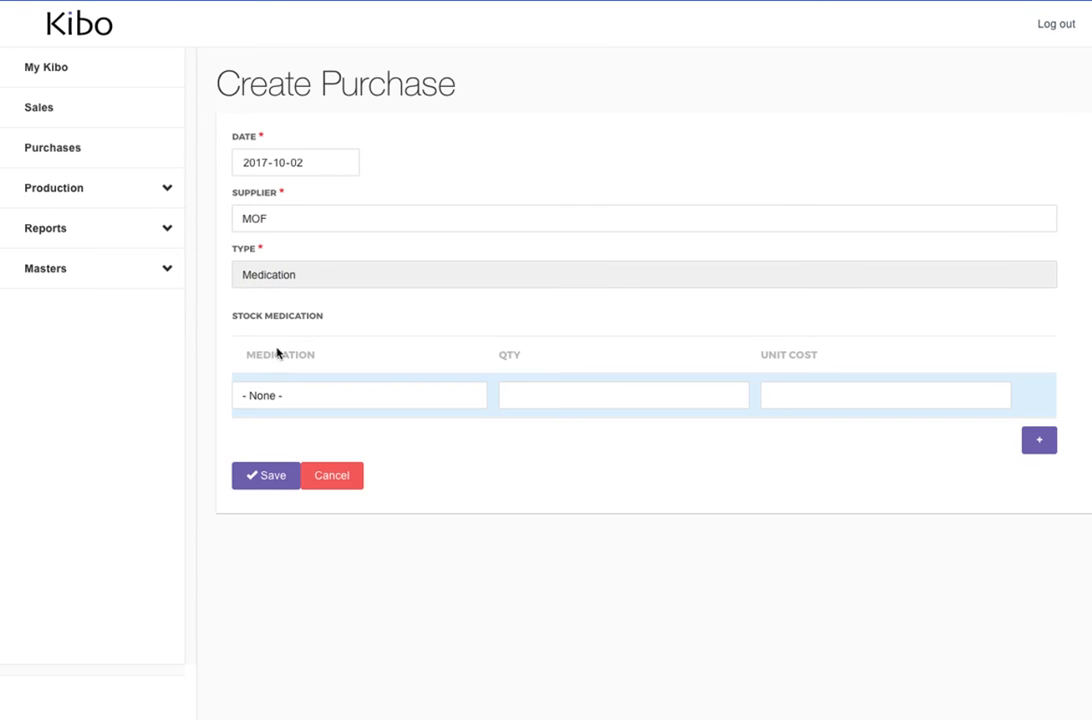
# - Enter medication0006 with quantity 20 and unit cost 30 as stock medication, and save the purchase
pyautogui.click(278, 401)
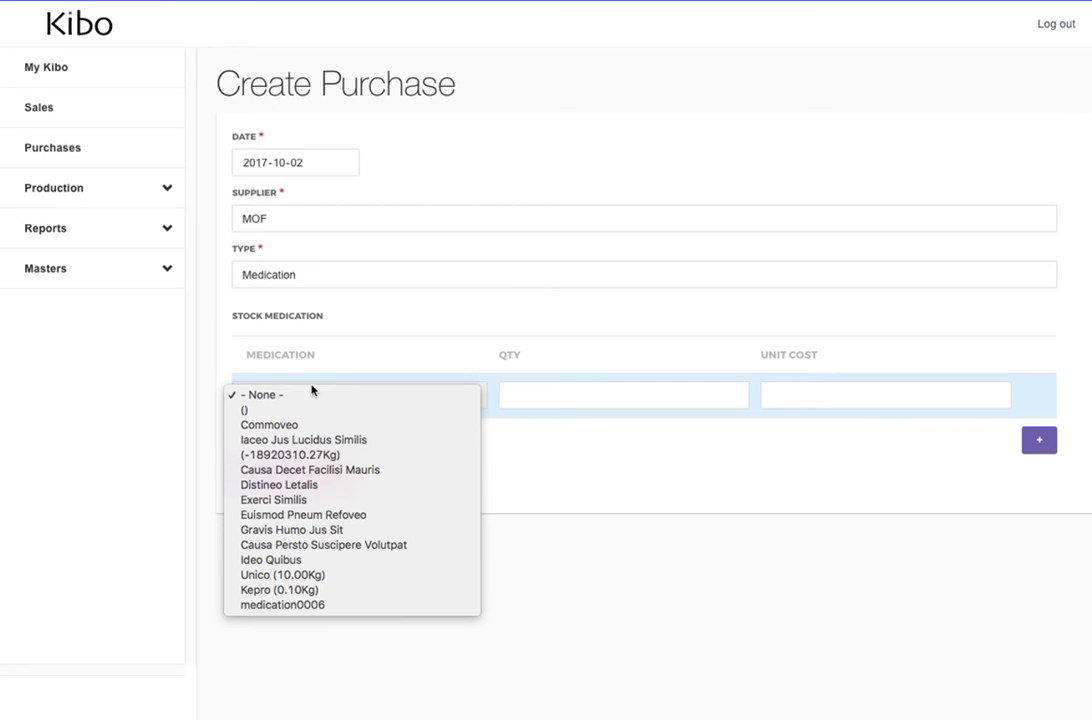
pyautogui.click(322, 395)
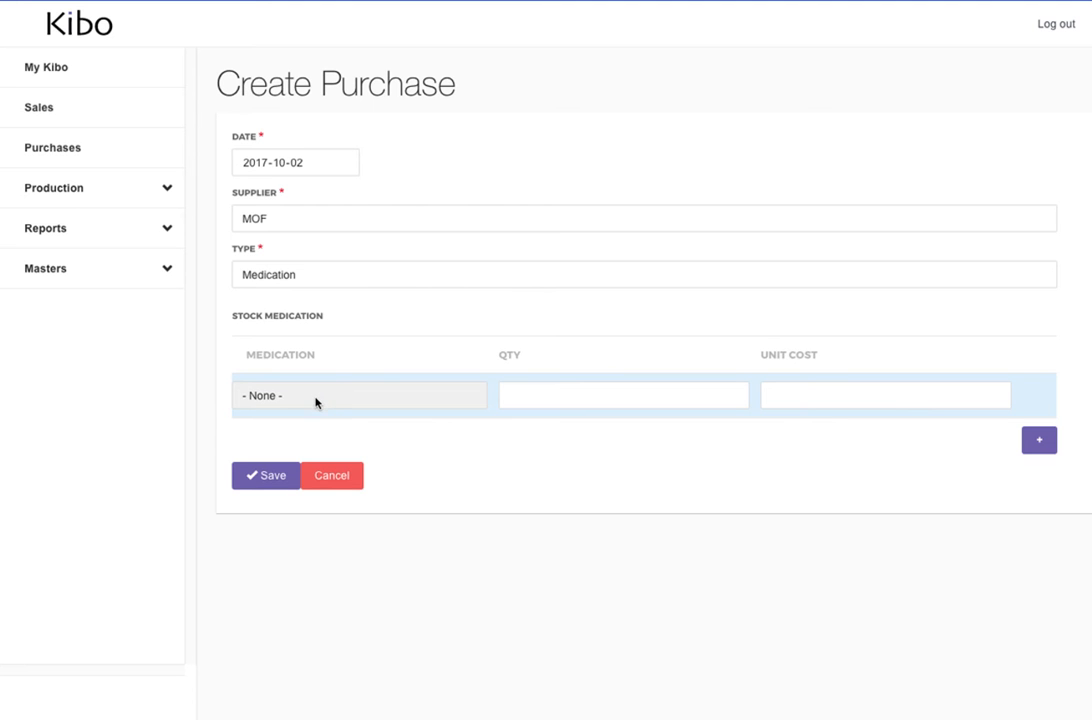
pyautogui.click(314, 402)
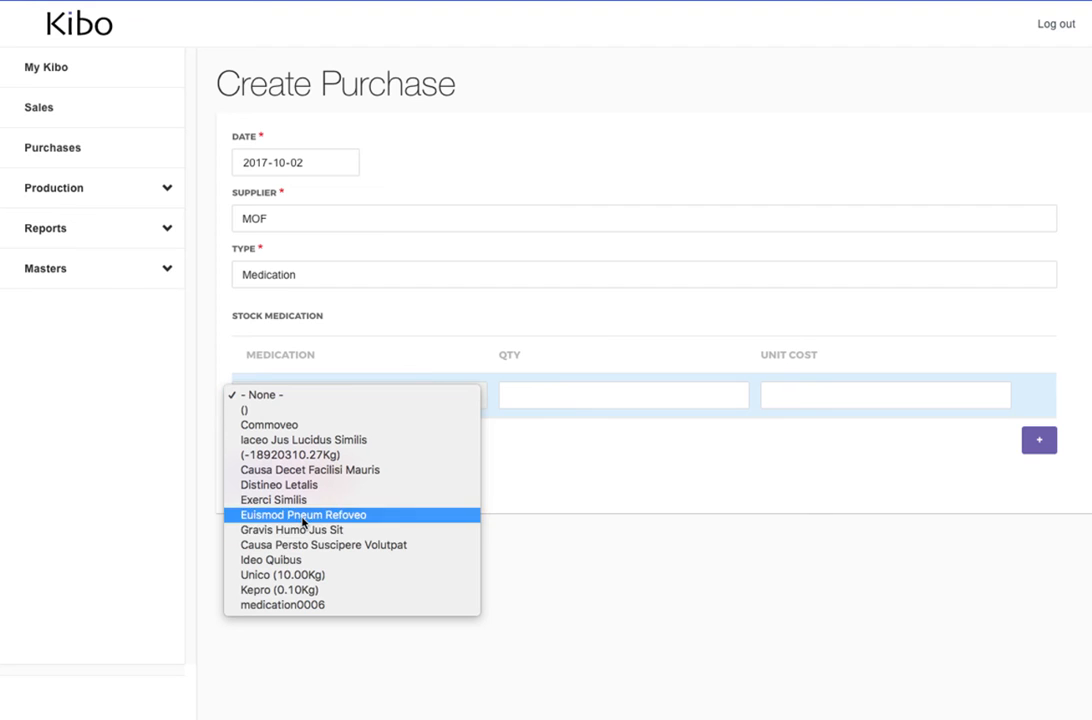
pyautogui.click(300, 608)
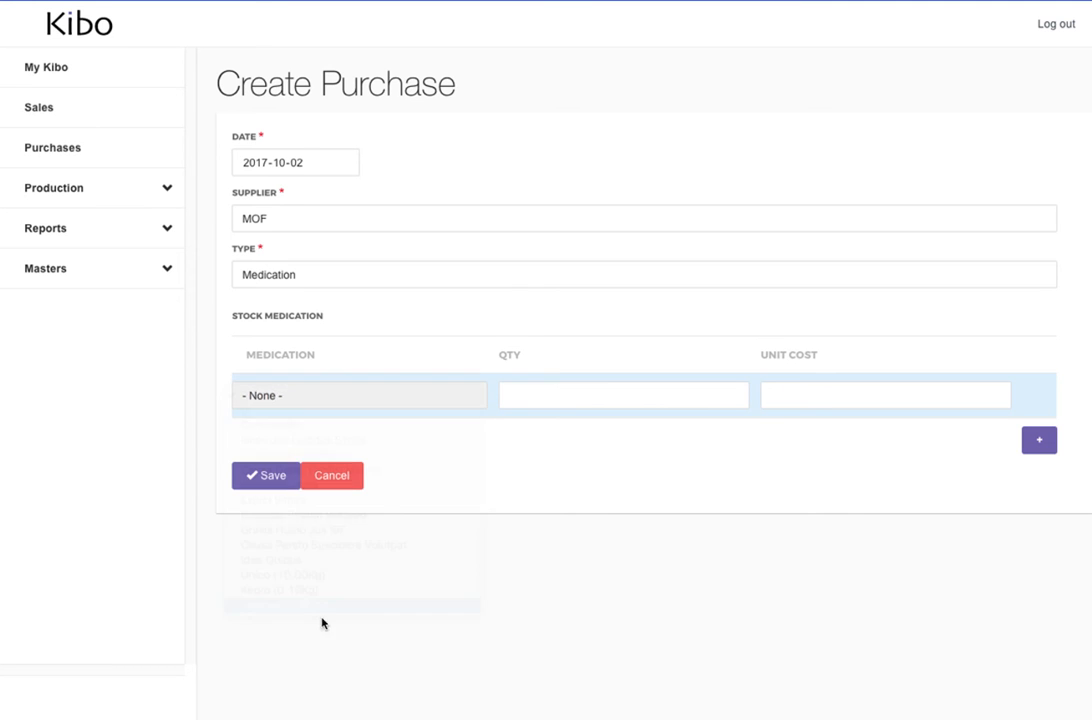
pyautogui.click(547, 406)
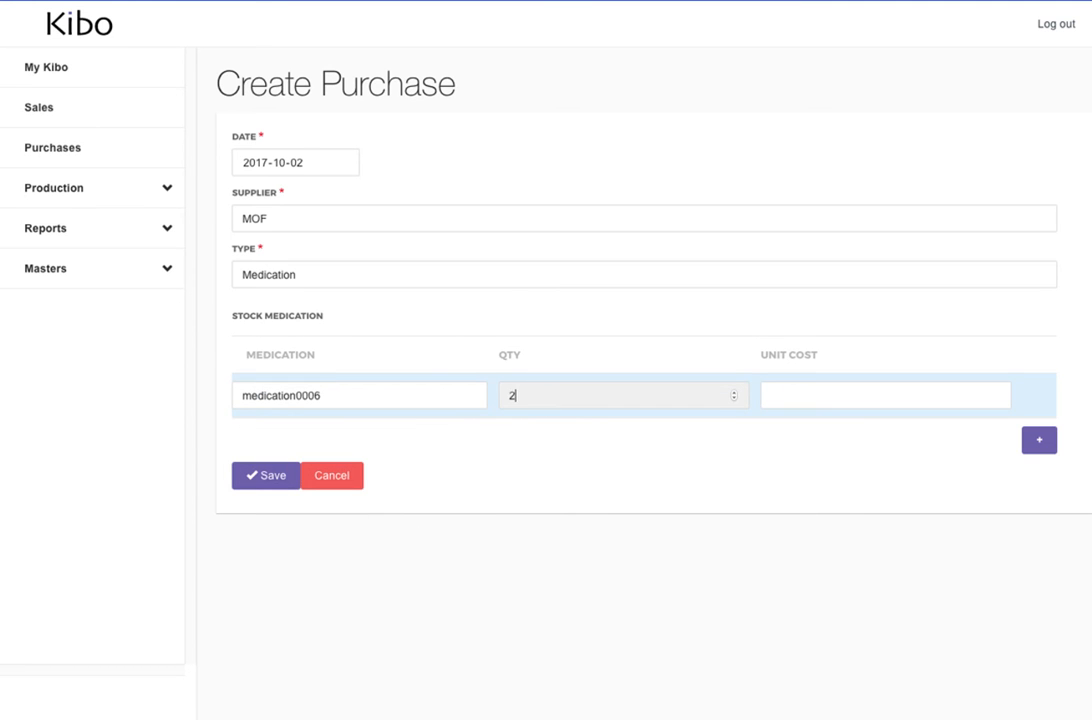
pyautogui.press('Tab')
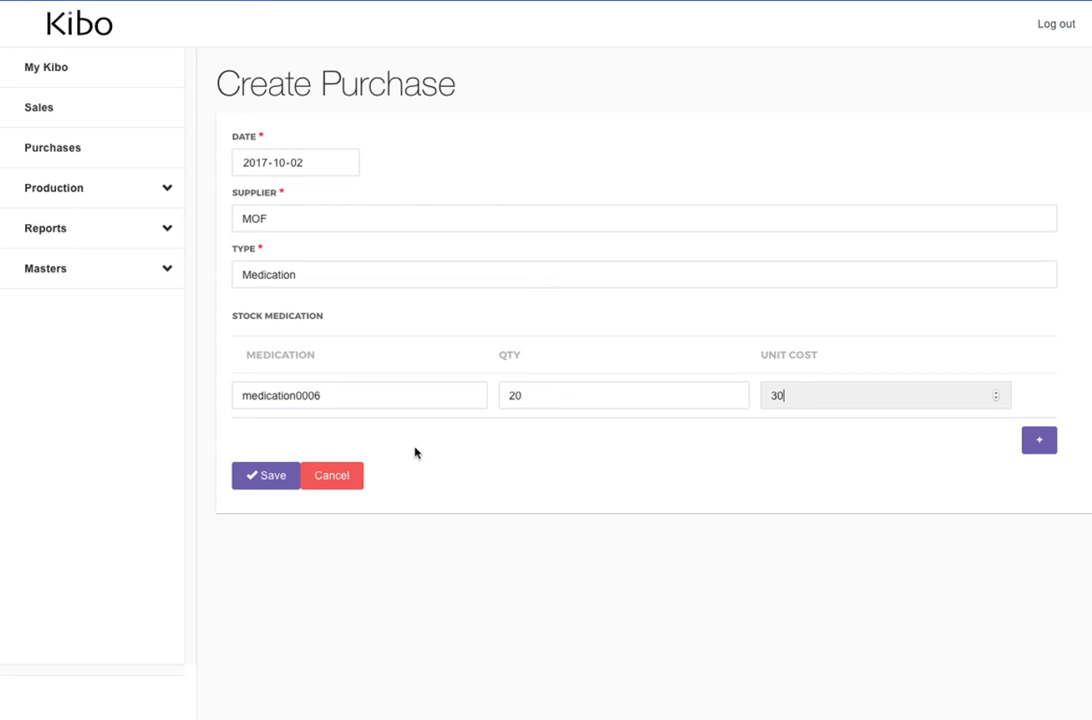
pyautogui.click(281, 482)
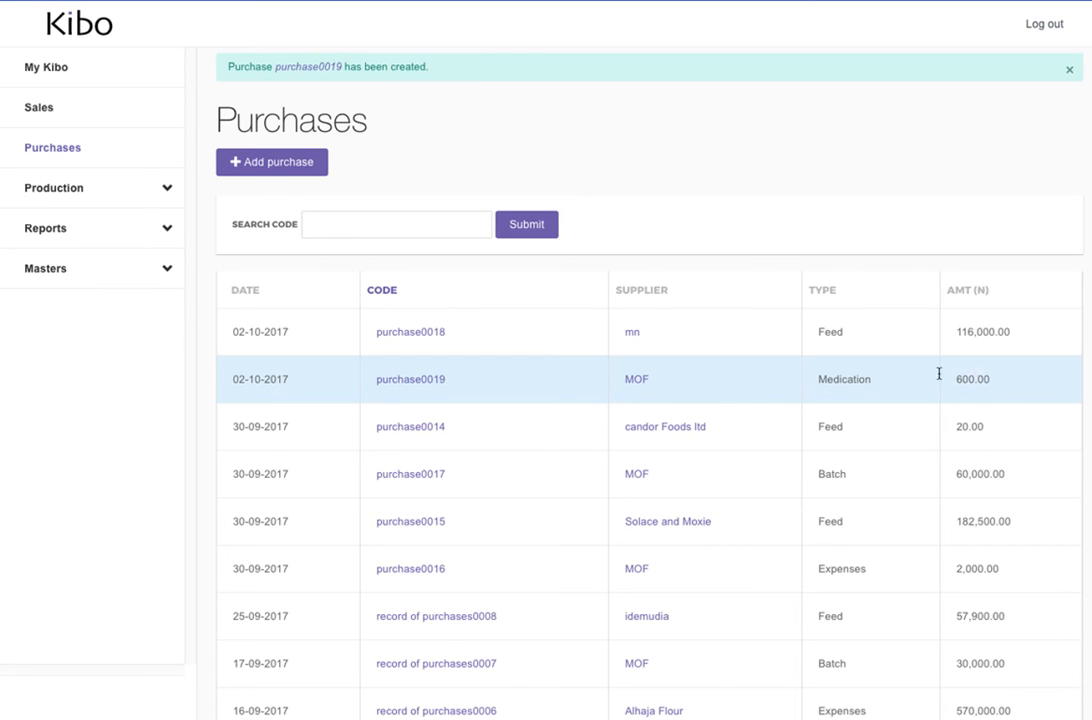
# - Start another purchase with Agriqa as the supplier and Expenses as the type
pyautogui.click(303, 172)
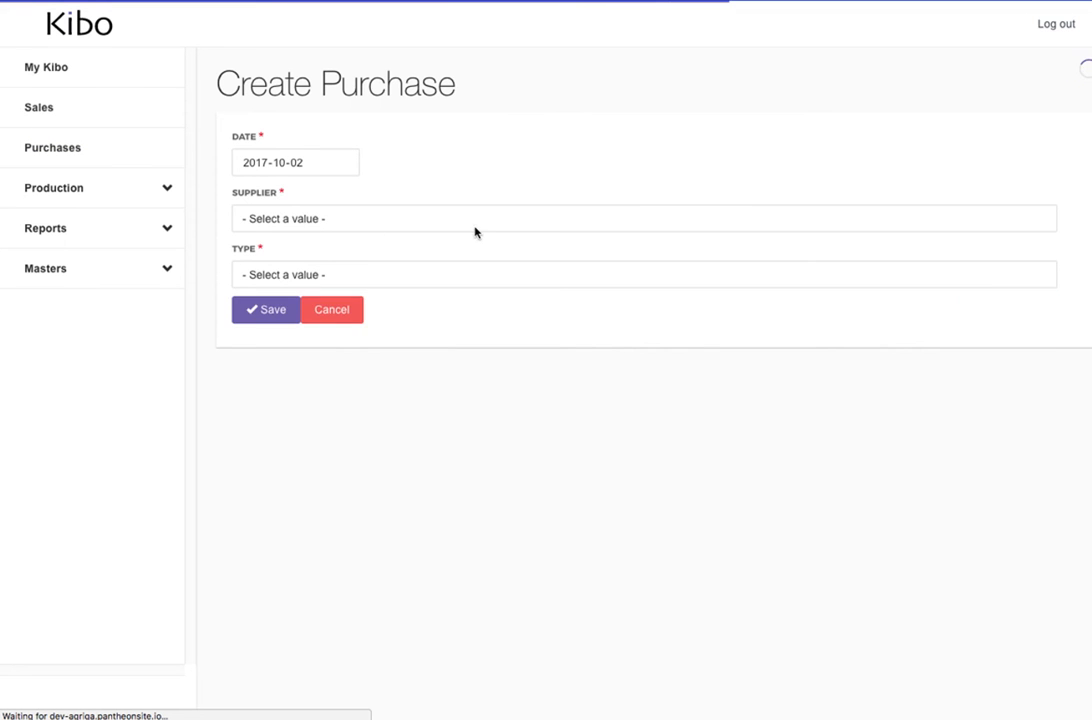
pyautogui.click(419, 226)
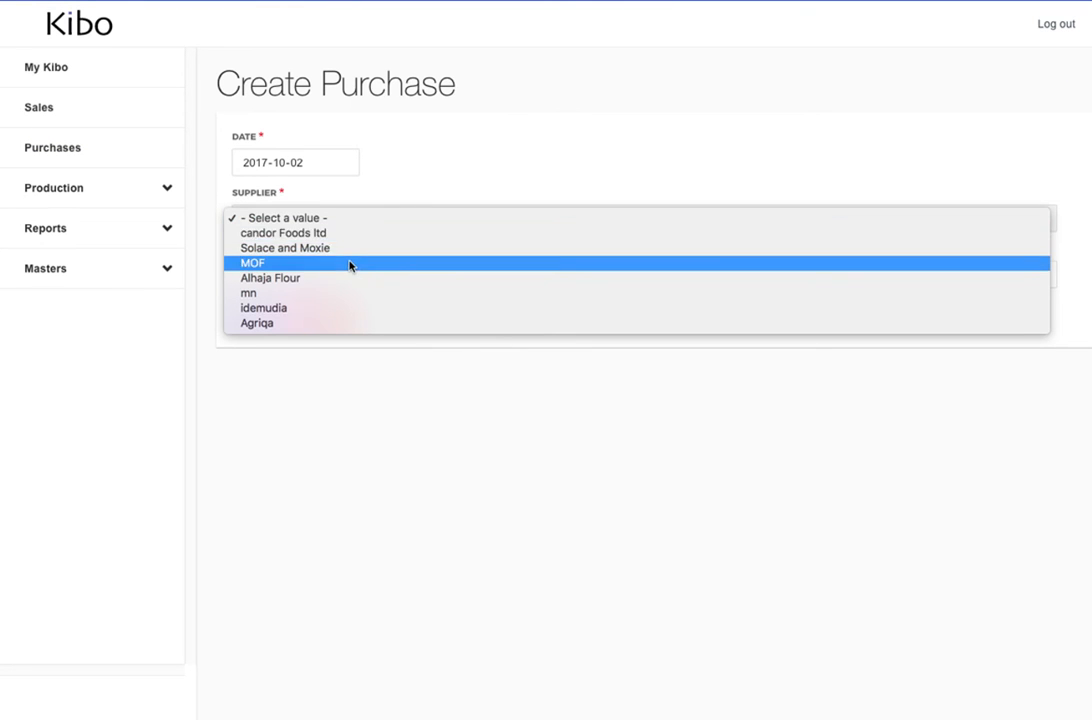
pyautogui.click(340, 322)
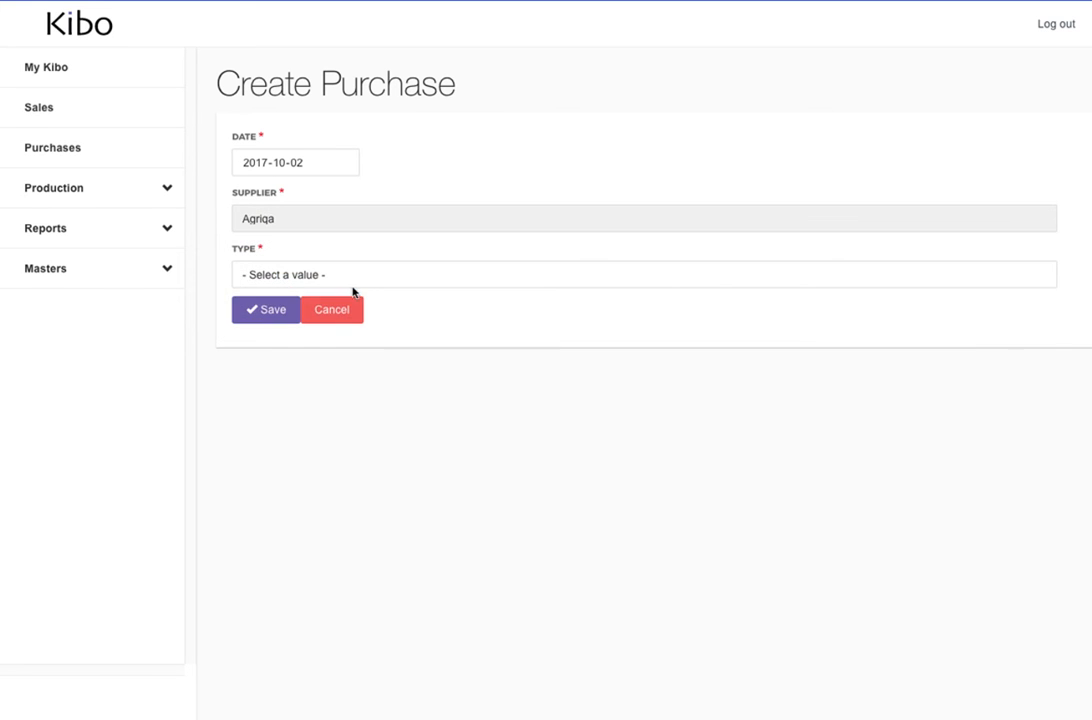
pyautogui.click(356, 285)
pyautogui.click(305, 333)
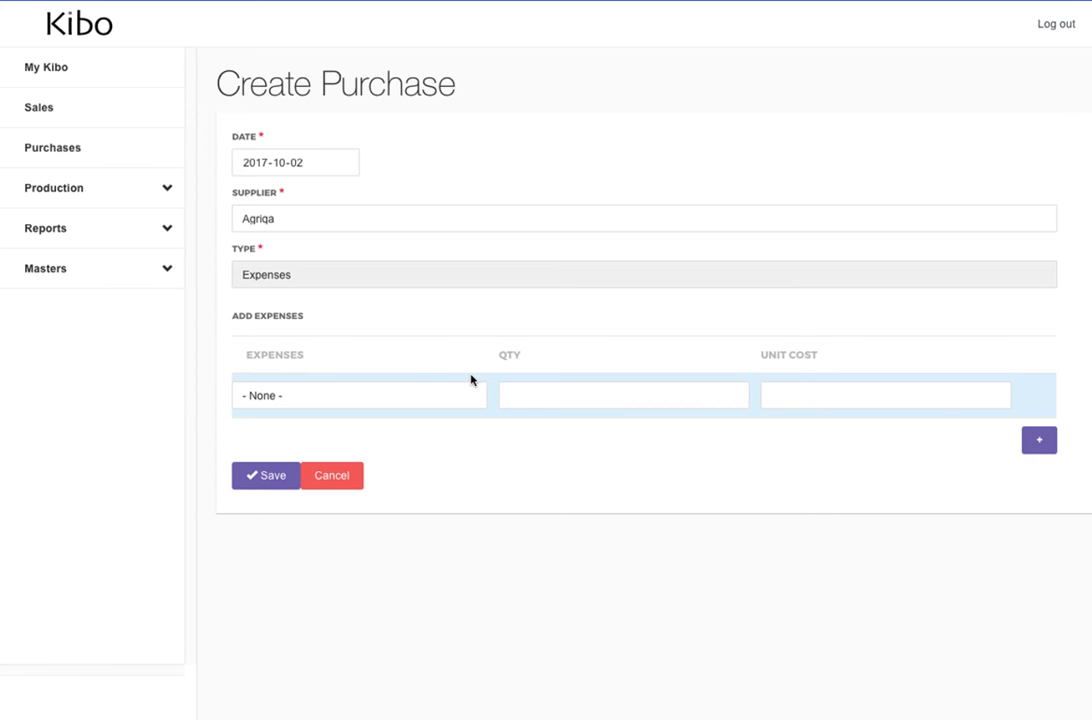
# - Fill the first expenses row with Consulting Fees, quantity 1 and unit cost 25000
pyautogui.click(314, 396)
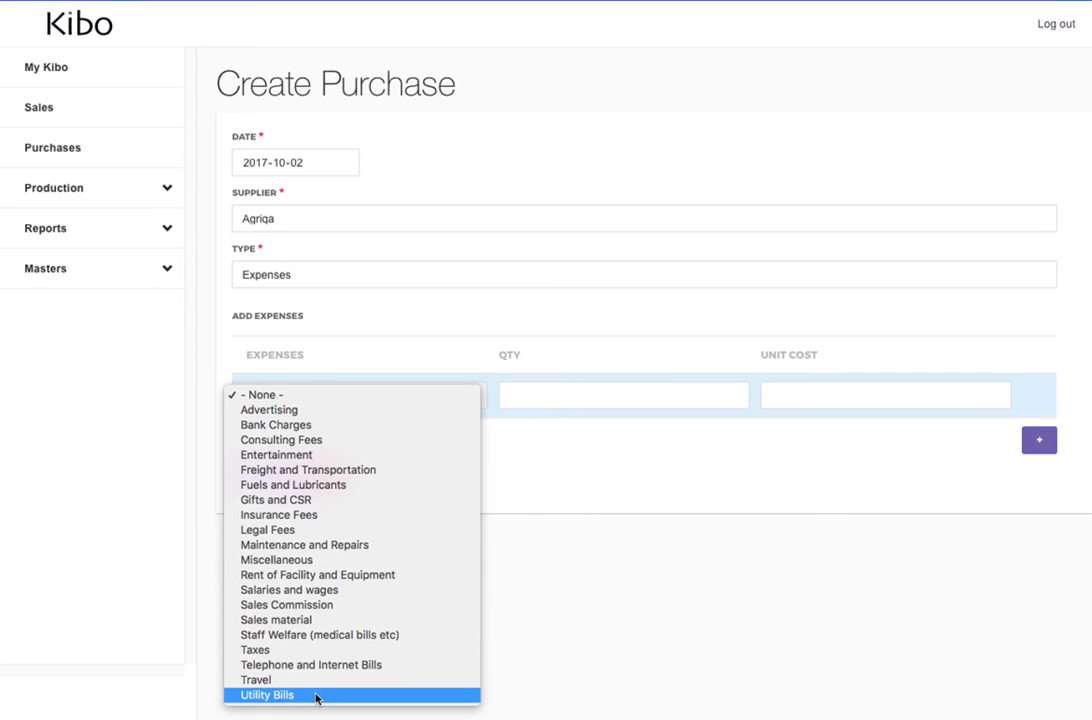
pyautogui.click(353, 446)
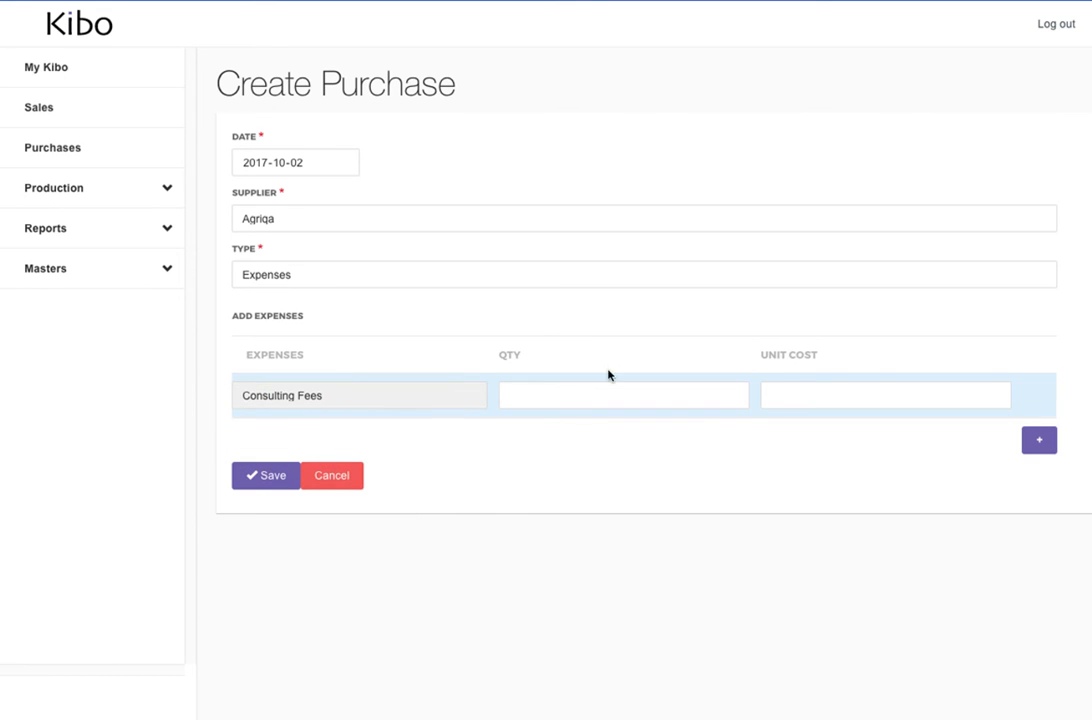
pyautogui.click(587, 397)
pyautogui.write('1')
pyautogui.press('Tab')
pyautogui.write('25000')
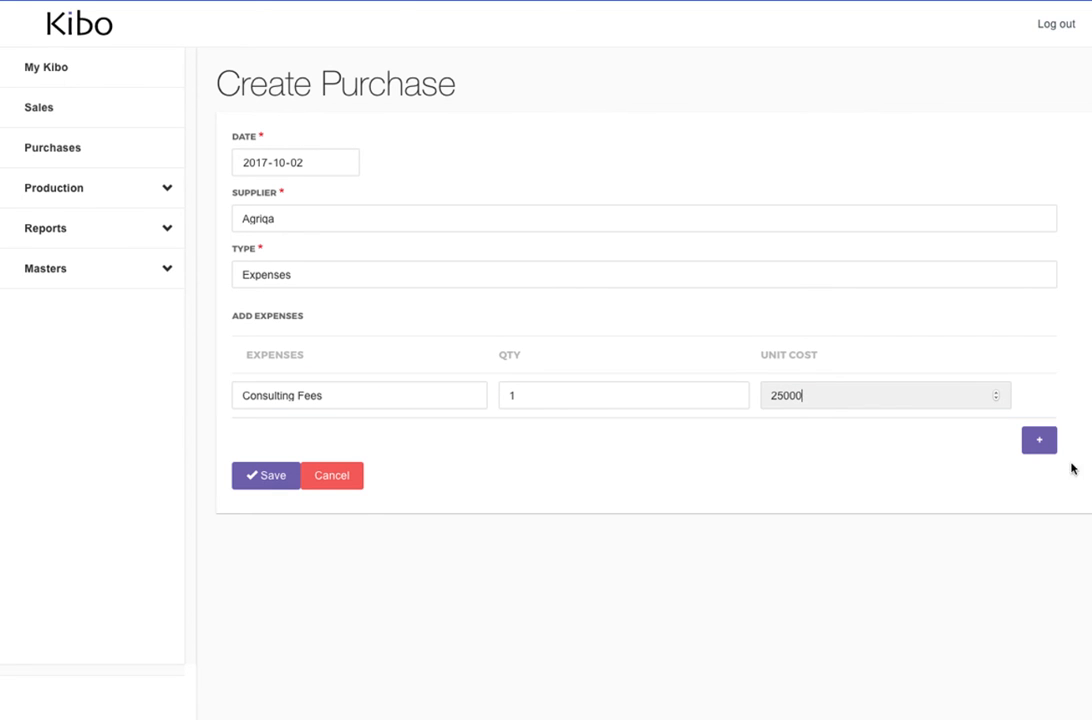
# - Save the expenses purchase and start another purchase with candor Foods ltd as the supplier and Batch as the type
pyautogui.click(272, 478)
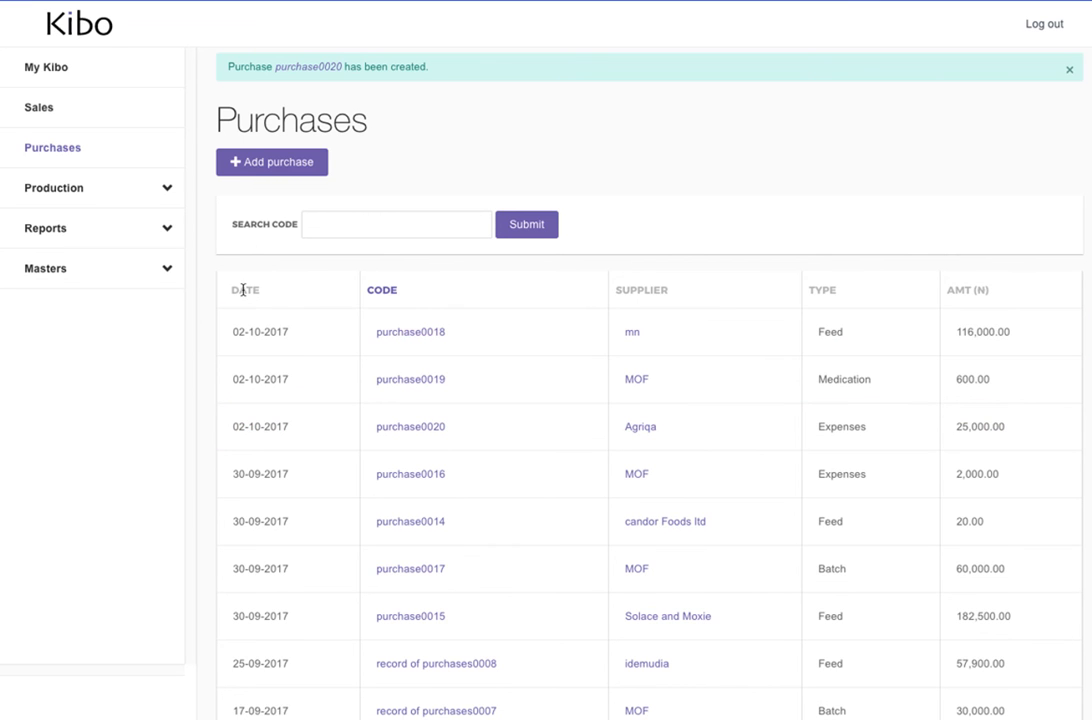
pyautogui.click(271, 170)
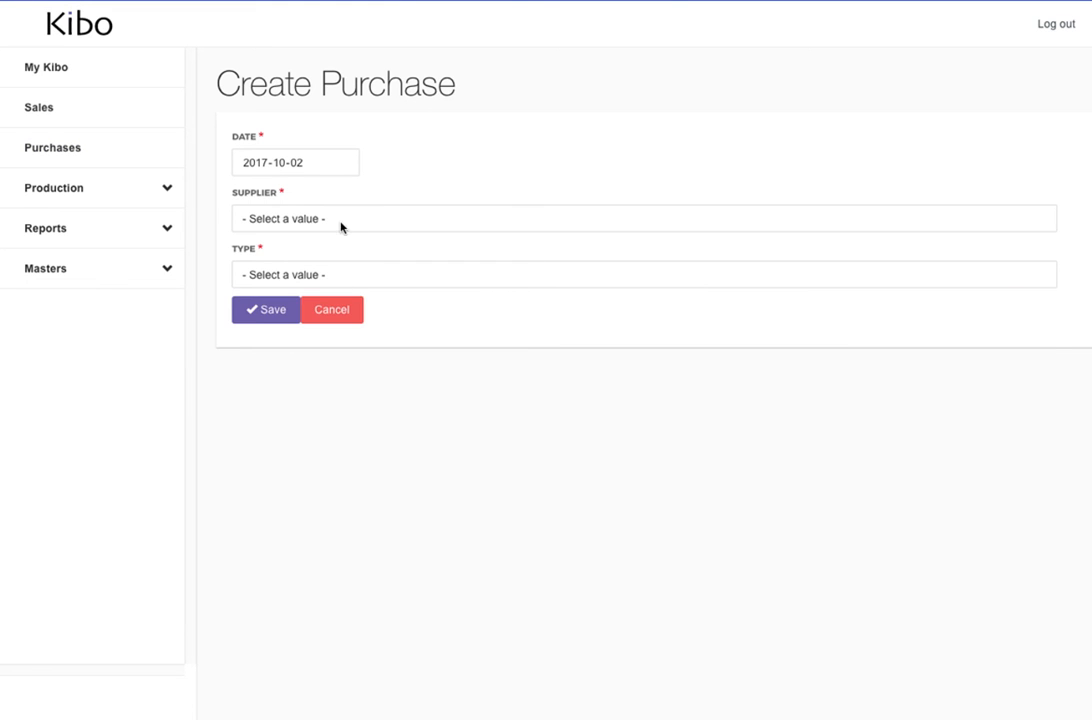
pyautogui.click(335, 220)
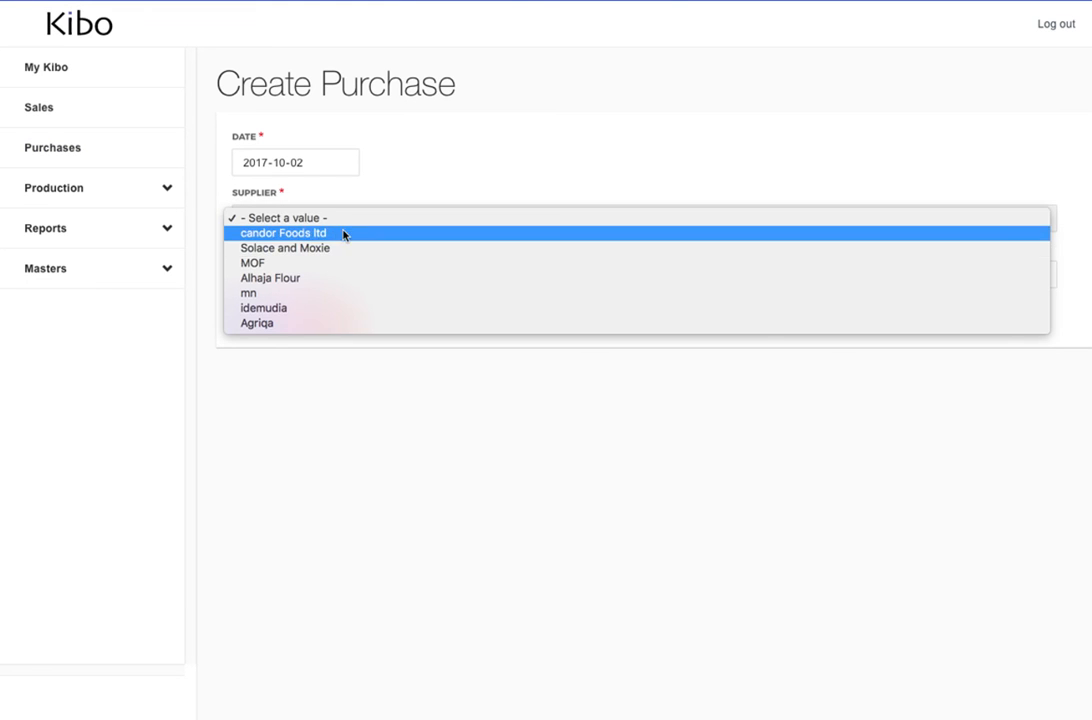
pyautogui.click(343, 233)
pyautogui.click(309, 274)
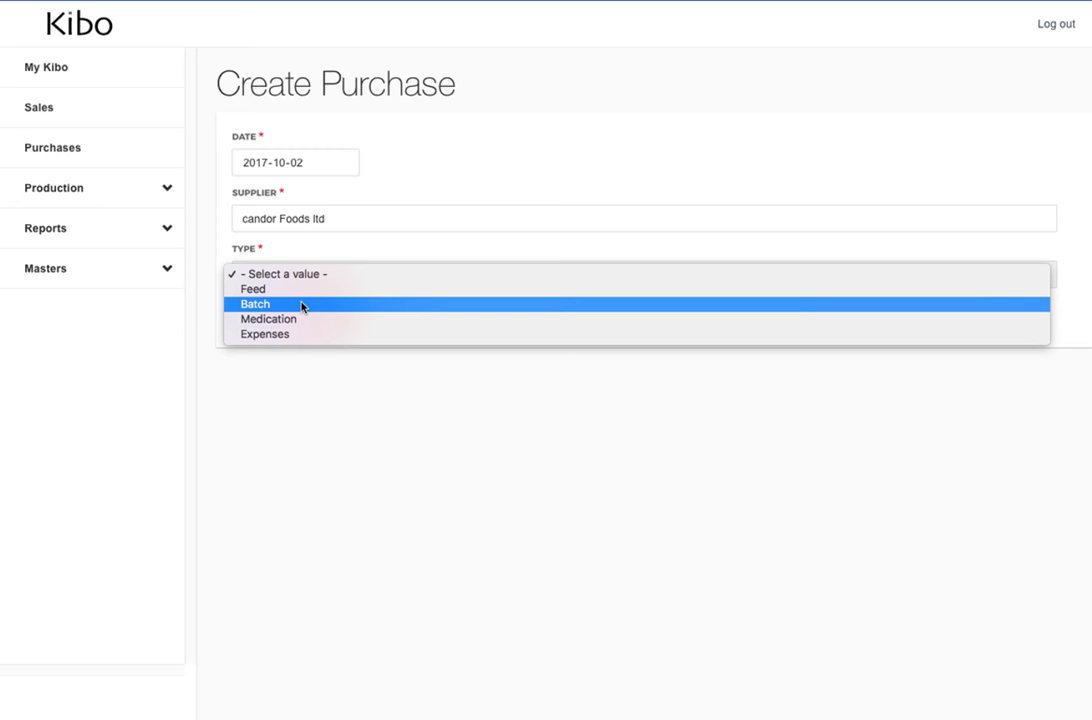
pyautogui.click(302, 307)
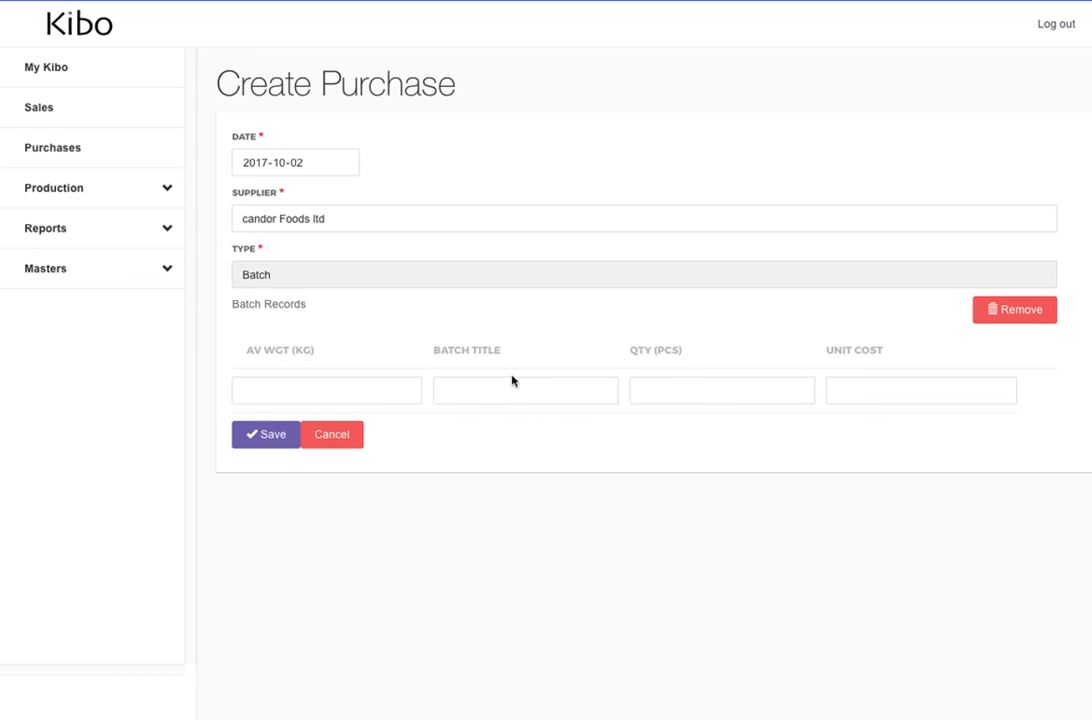
# - Enter an average weight of 0.008 kg and the title Batch 42 in the batch record
pyautogui.click(298, 379)
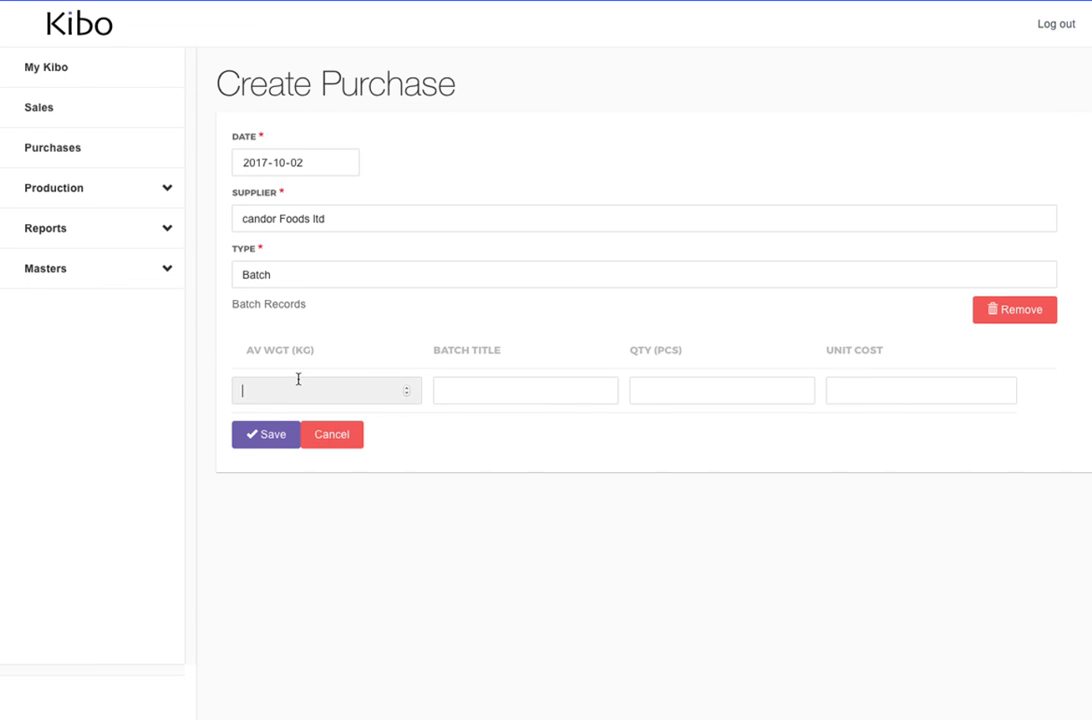
pyautogui.write('8')
pyautogui.press('BackSpace')
pyautogui.write('0.008')
pyautogui.click(527, 397)
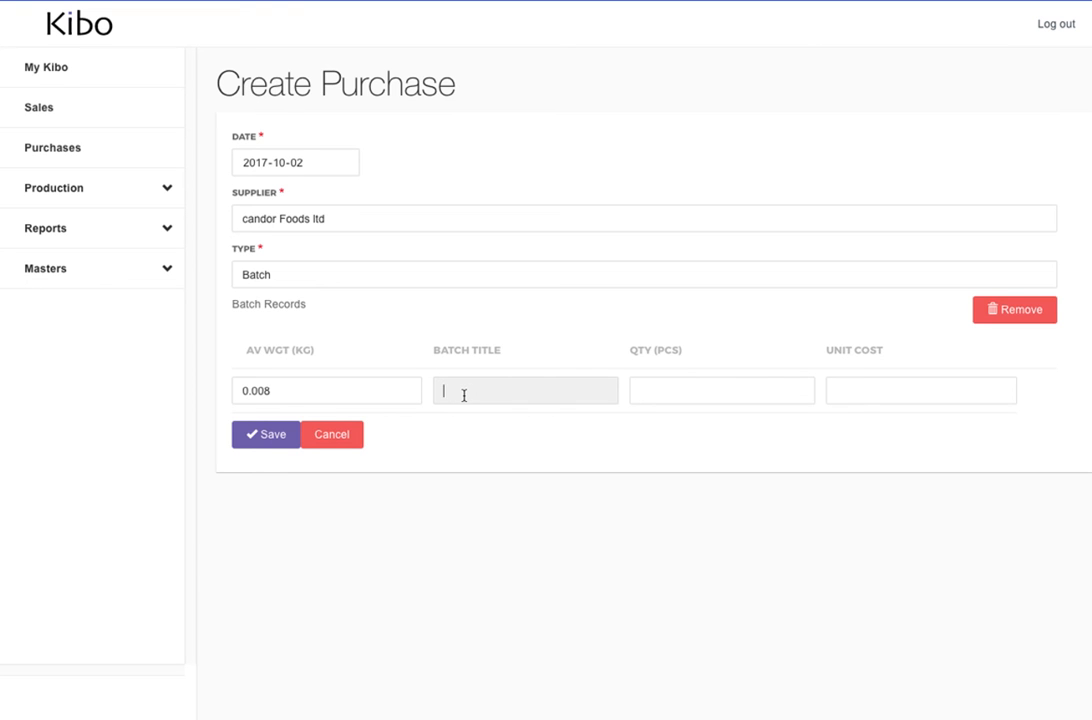
pyautogui.write('Batch 42')
pyautogui.press('Tab')
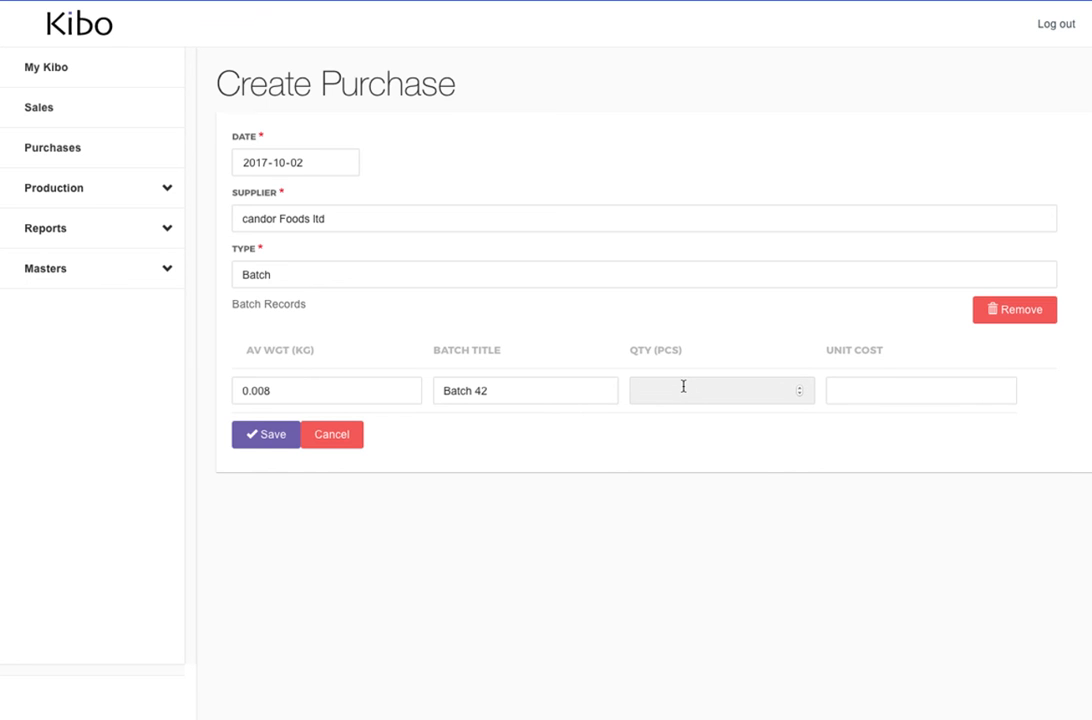
# - Set the batch quantity to 10000 pieces and the unit cost to 10, and save the purchase
pyautogui.write('5')
pyautogui.write('10')
pyautogui.write('000')
pyautogui.click(871, 389)
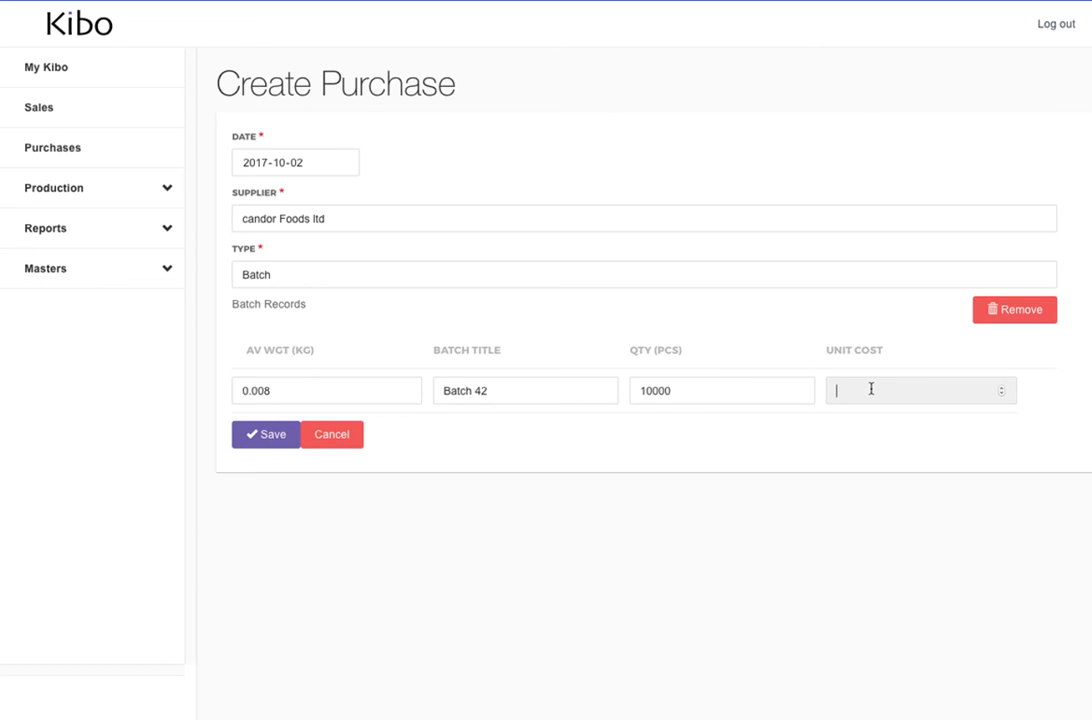
pyautogui.write('10')
pyautogui.click(257, 438)
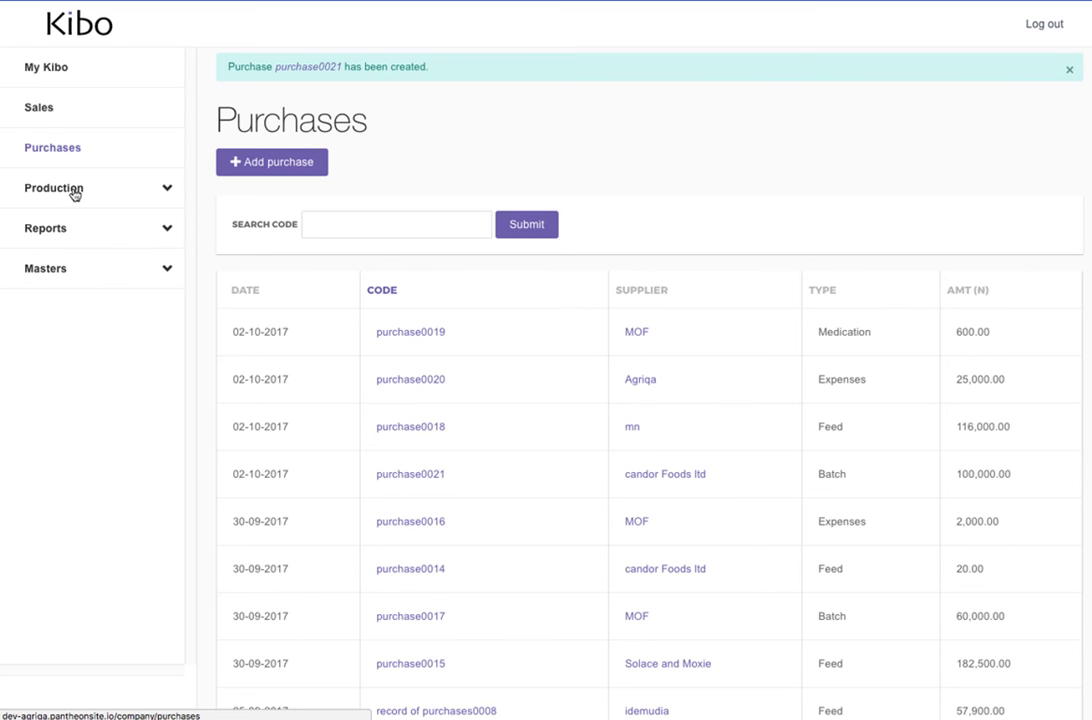
# - View the list of batches to check the entry for Batch 42, and return to the My Kibo page
pyautogui.click(66, 268)
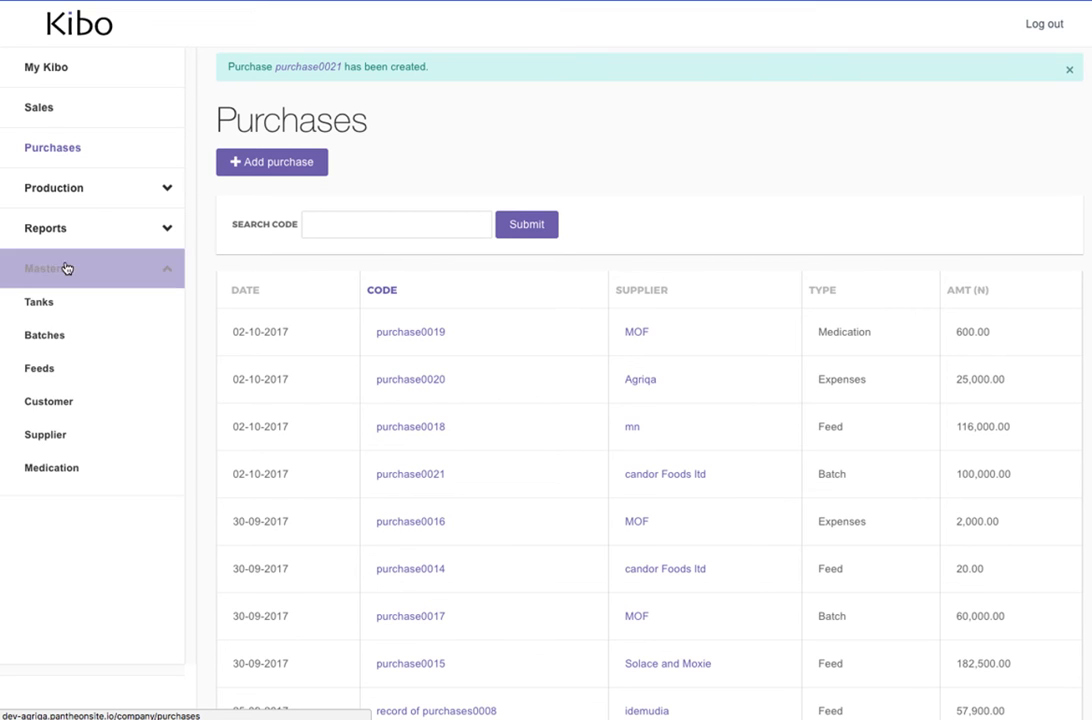
pyautogui.click(66, 341)
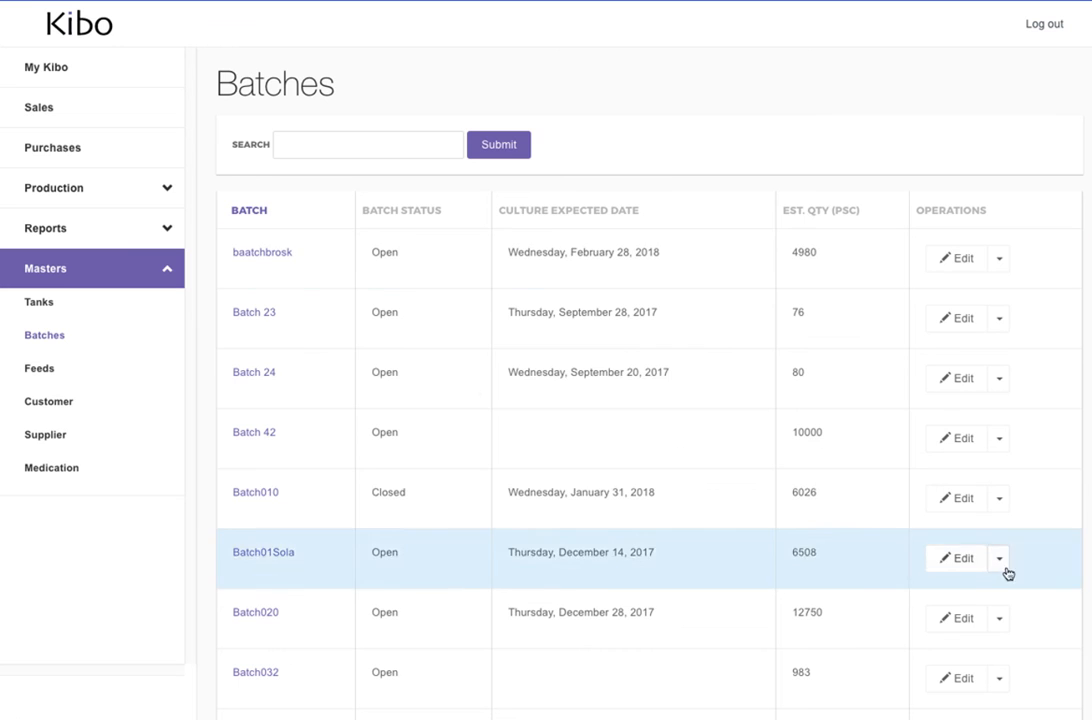
pyautogui.click(57, 77)
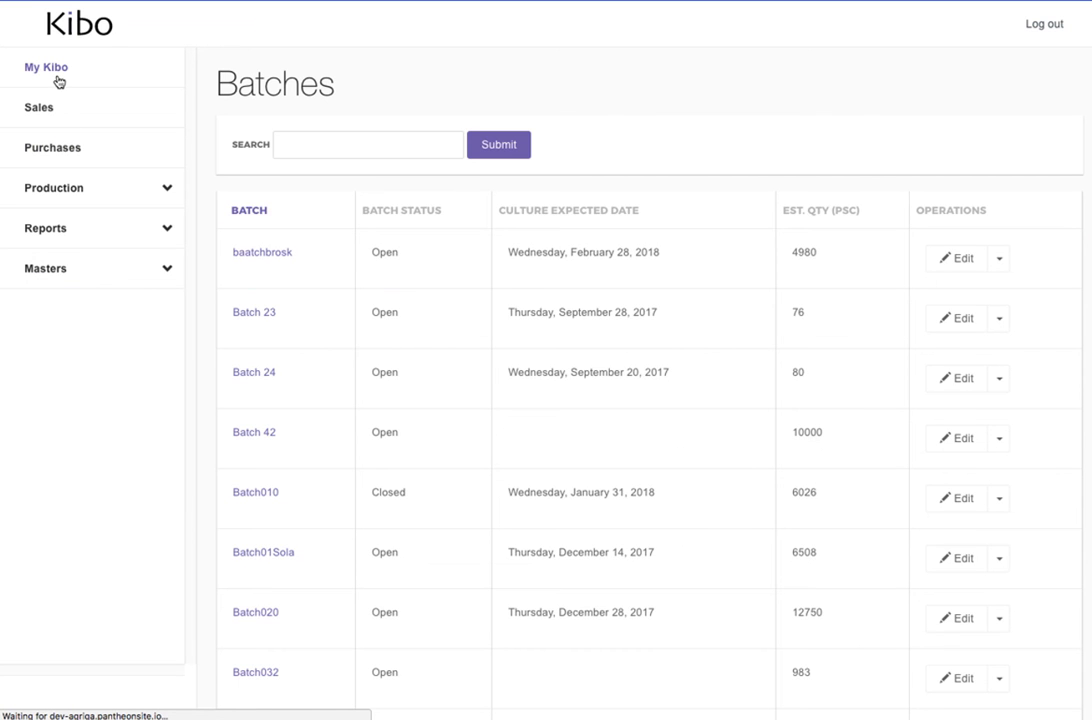